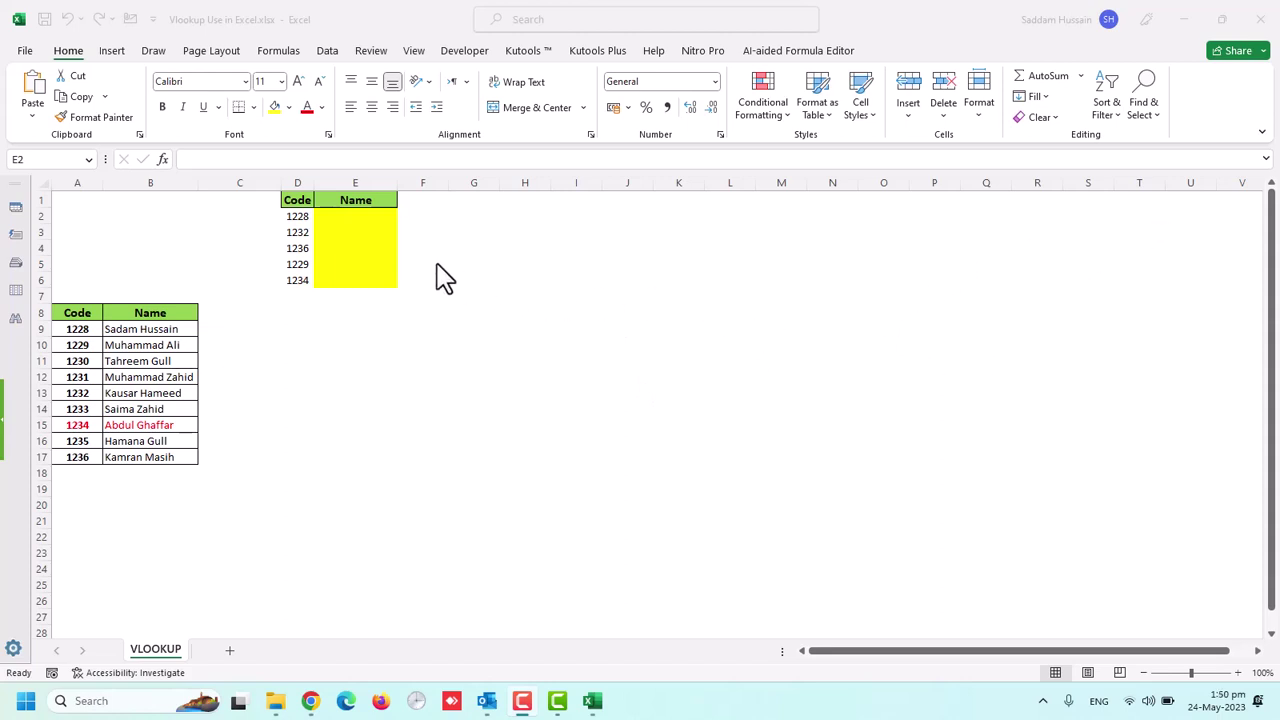
Start a VLOOKUP in E2 with D2 as the lookup value and A8:B17 as the table
click(368, 215)
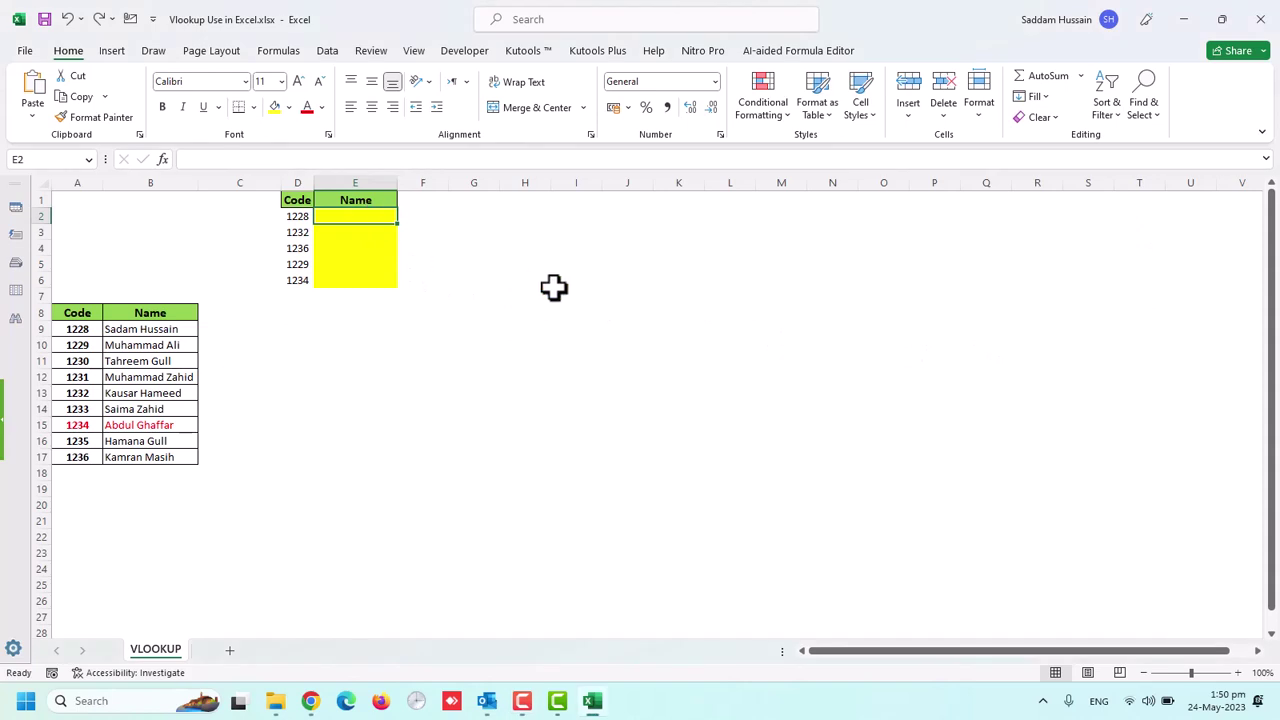
text(=)
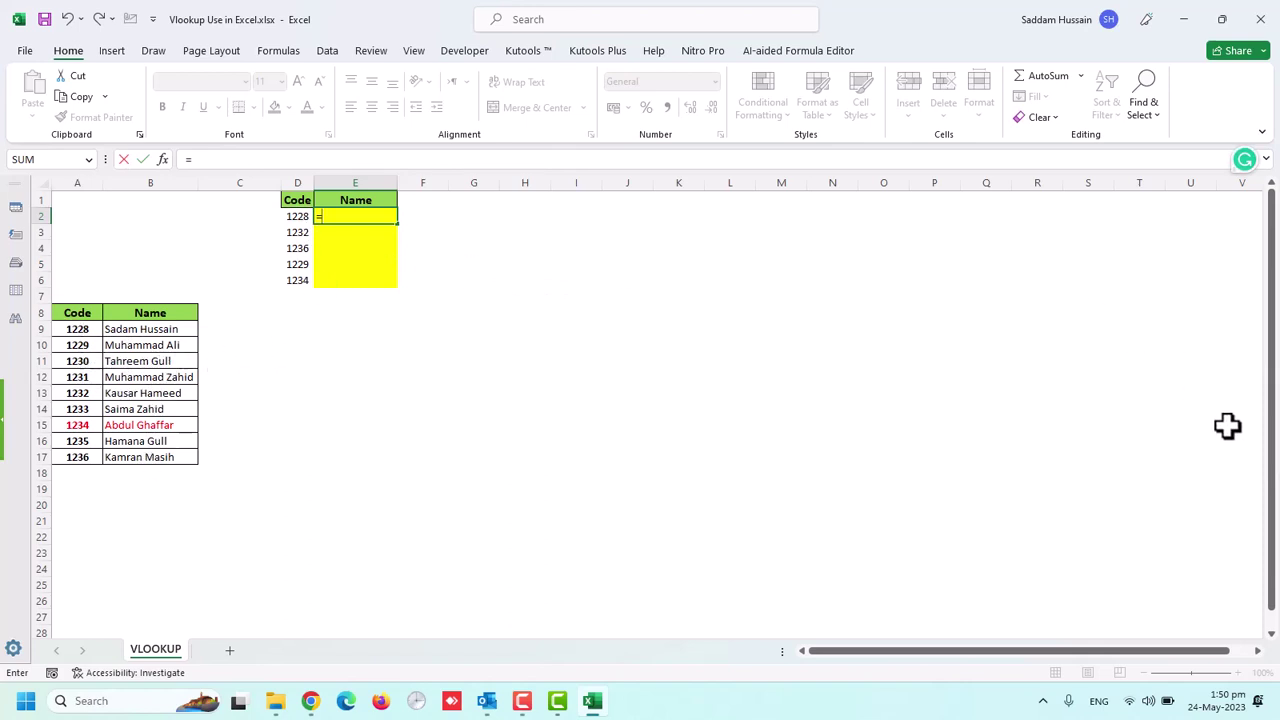
text(vl)
key(Tab)
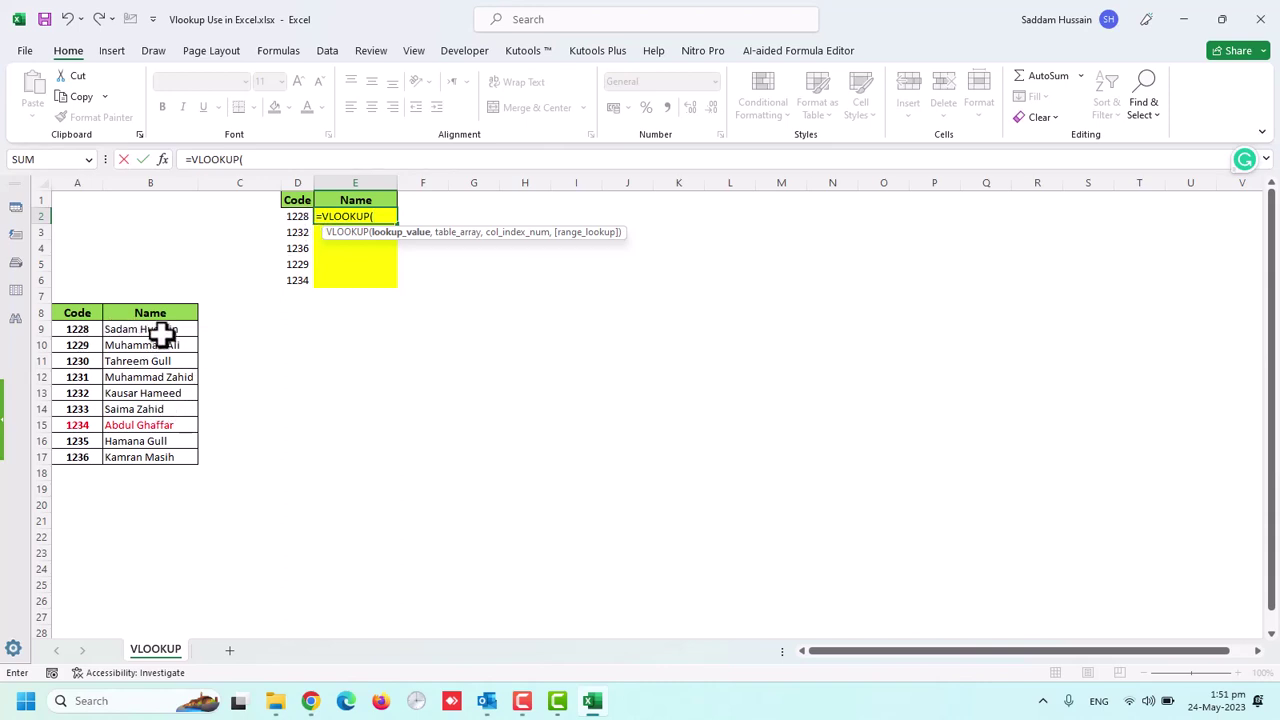
click(297, 216)
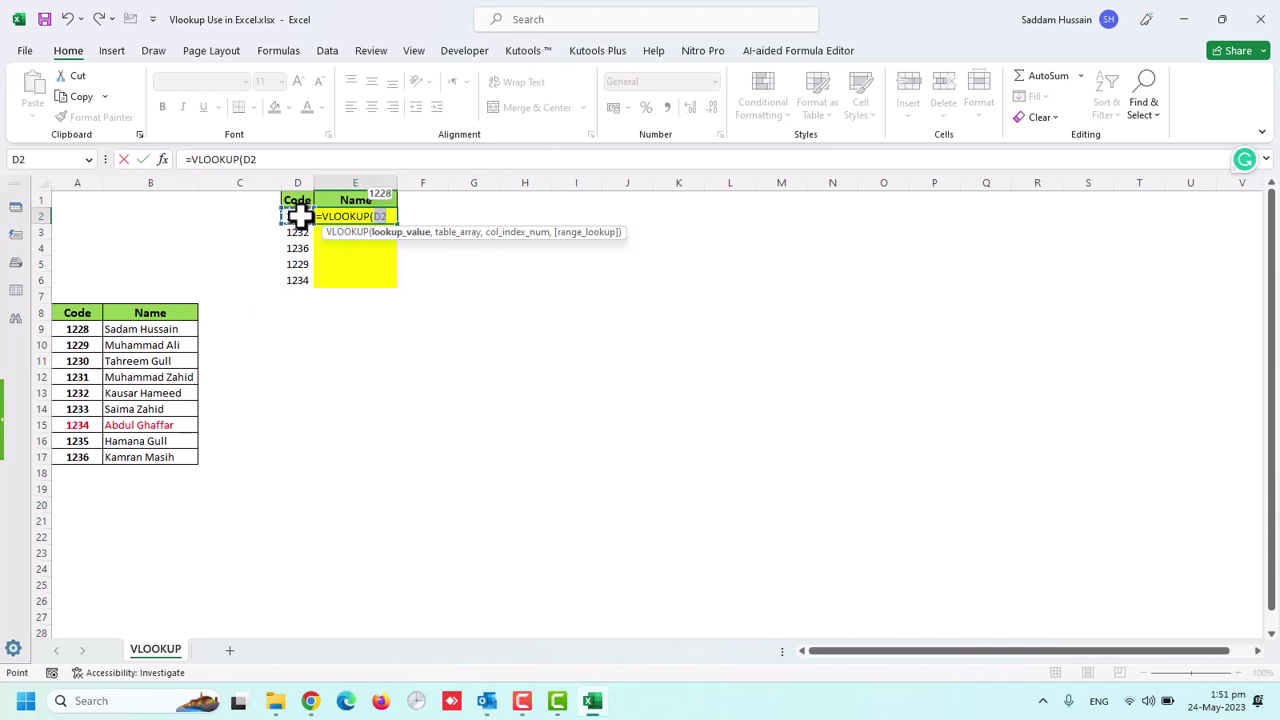
text(,)
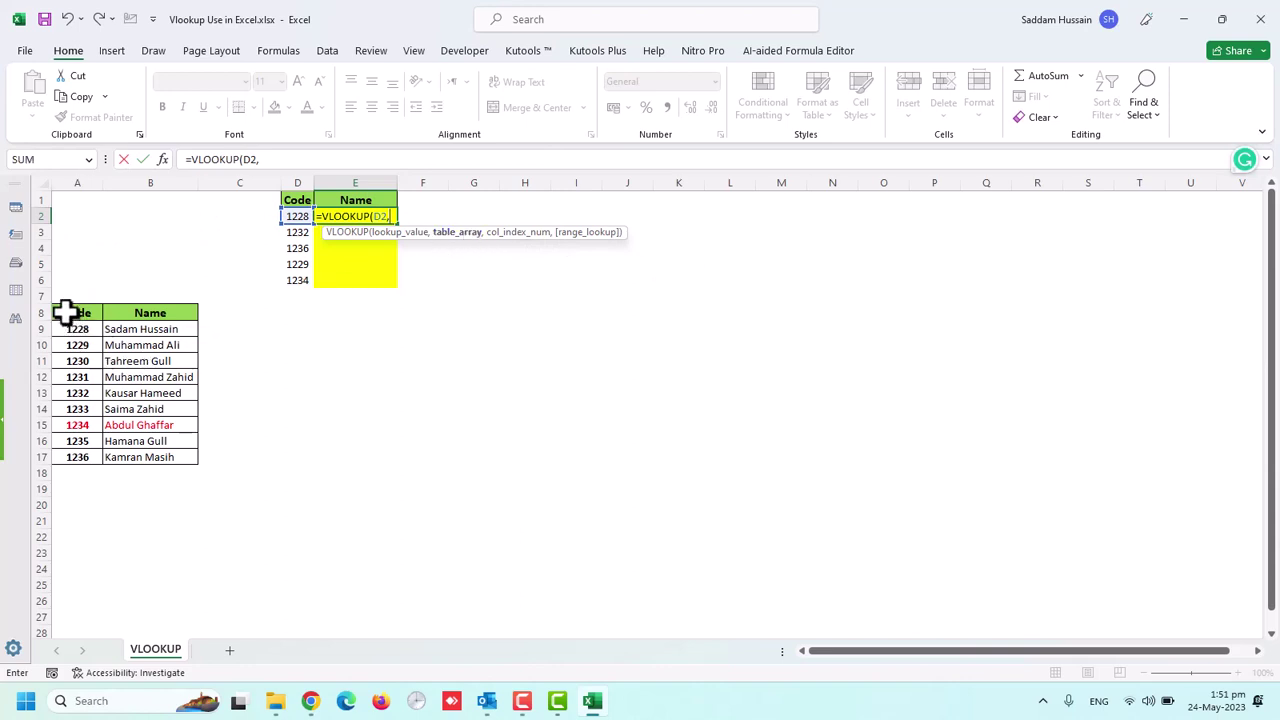
drag(65, 313, 175, 460)
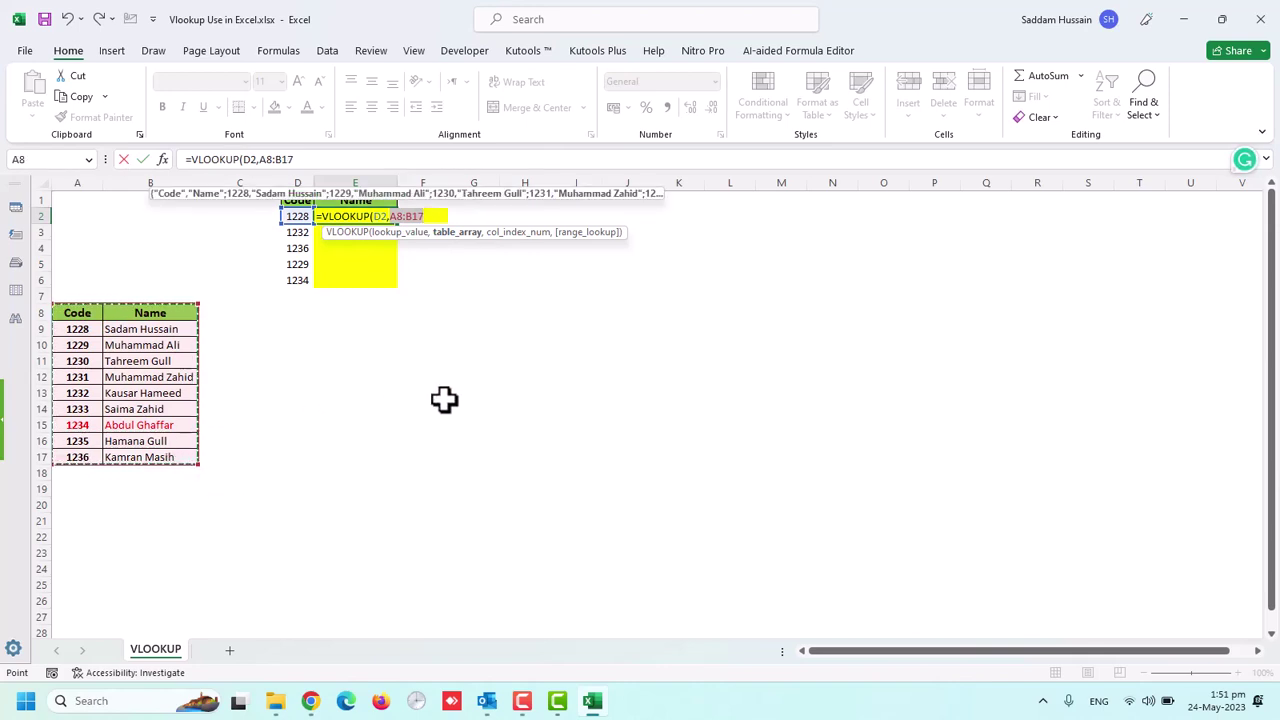
text(,2)
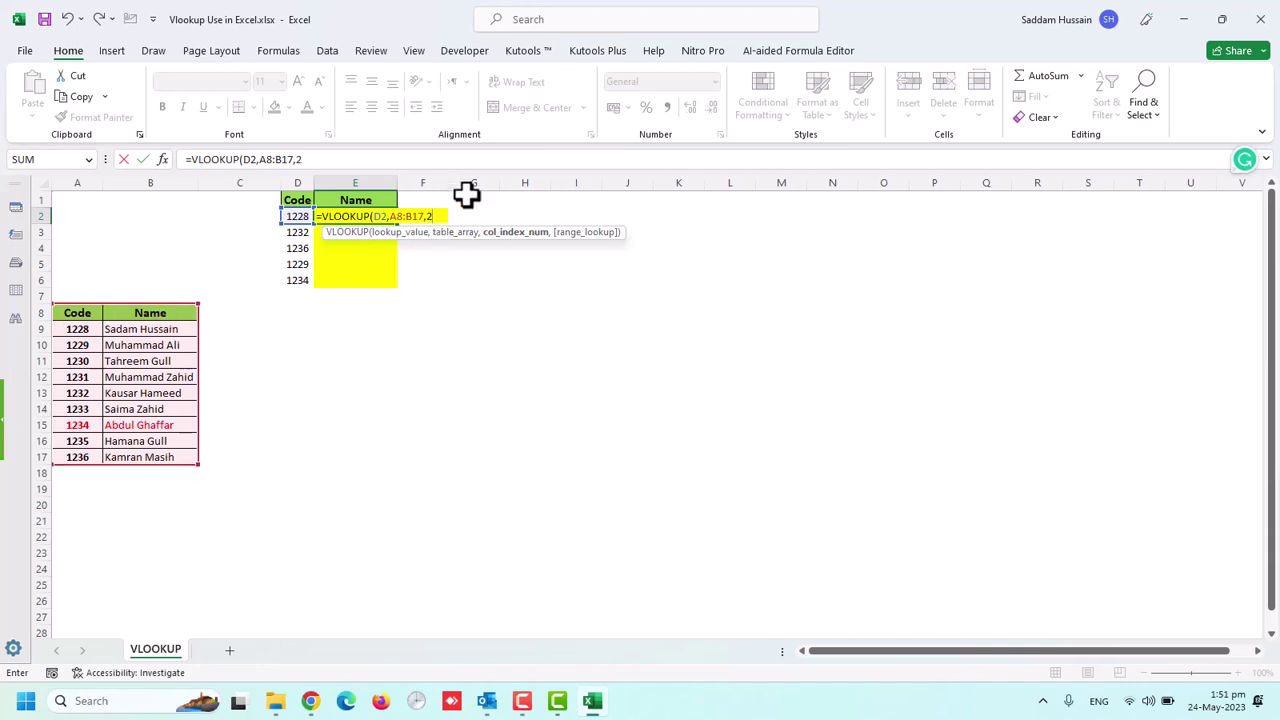
text(,)
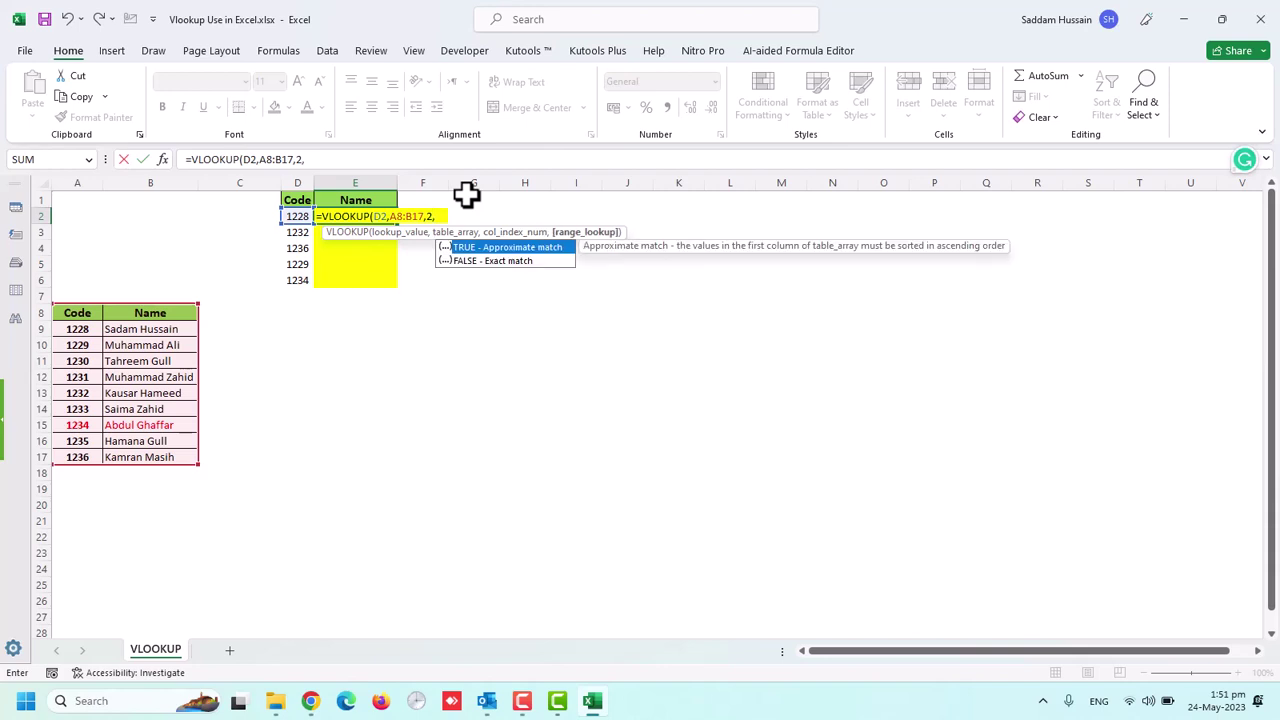
click(508, 262)
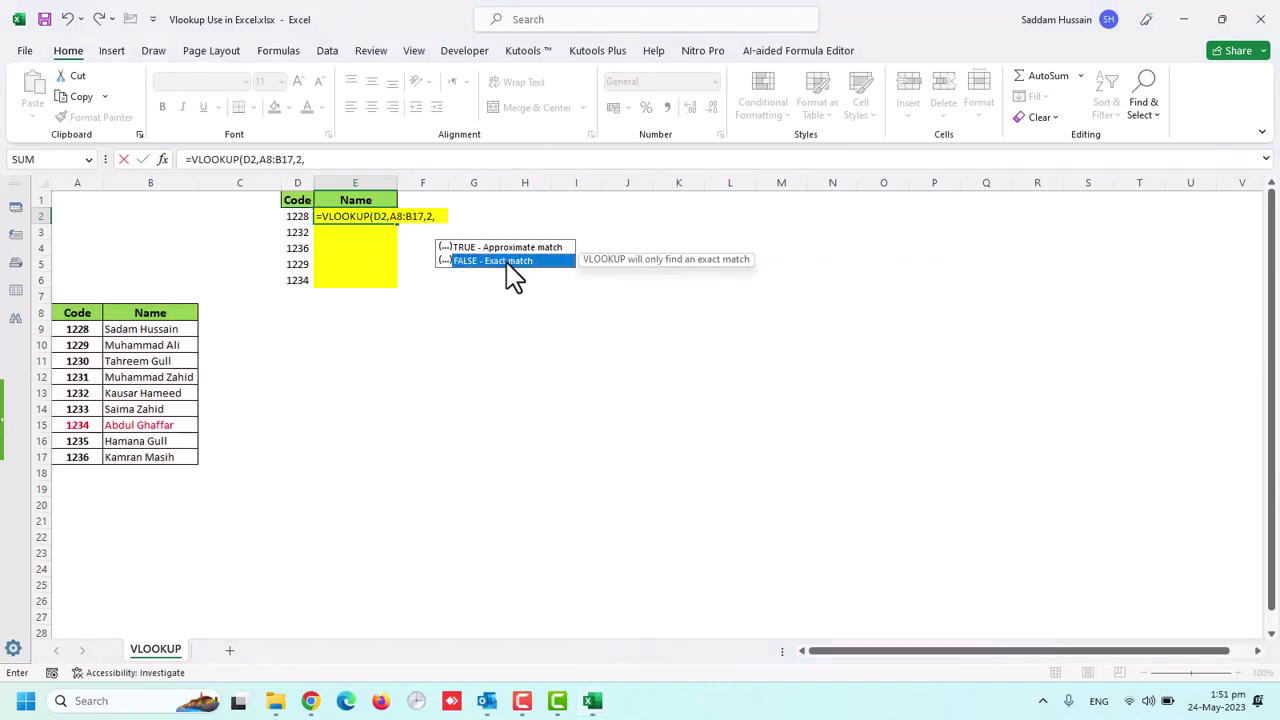
double_click(507, 262)
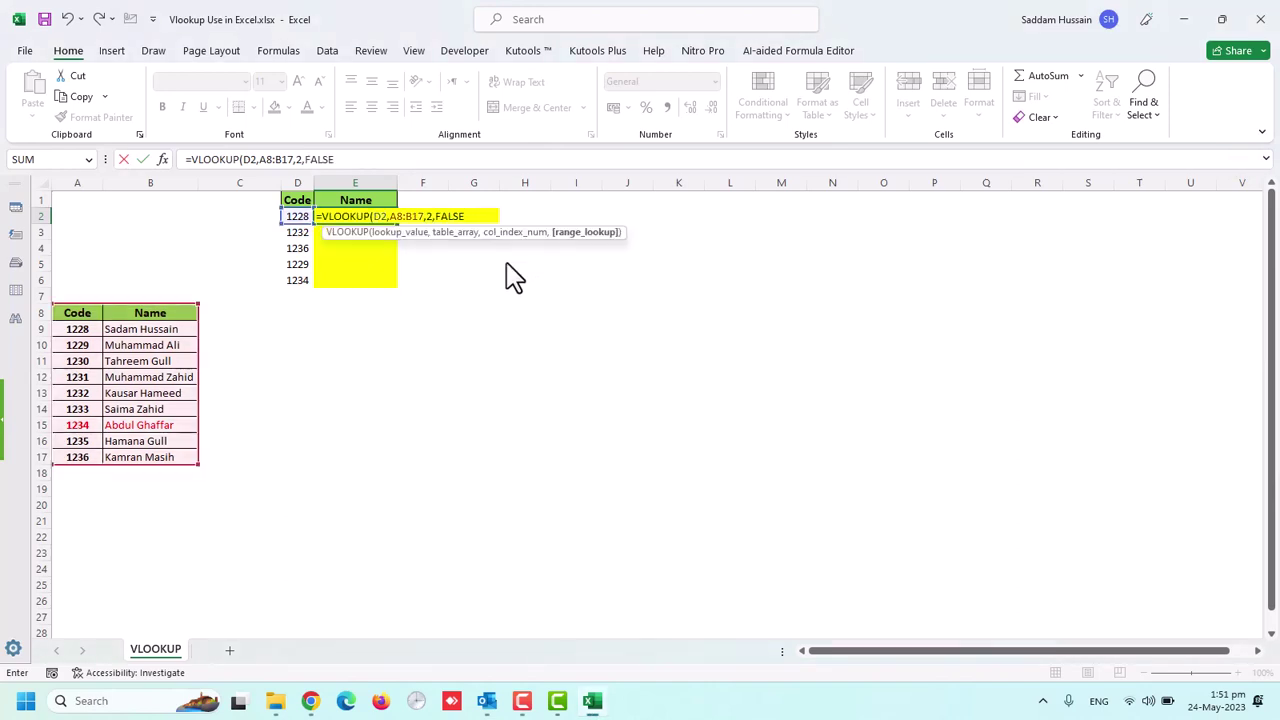
text())
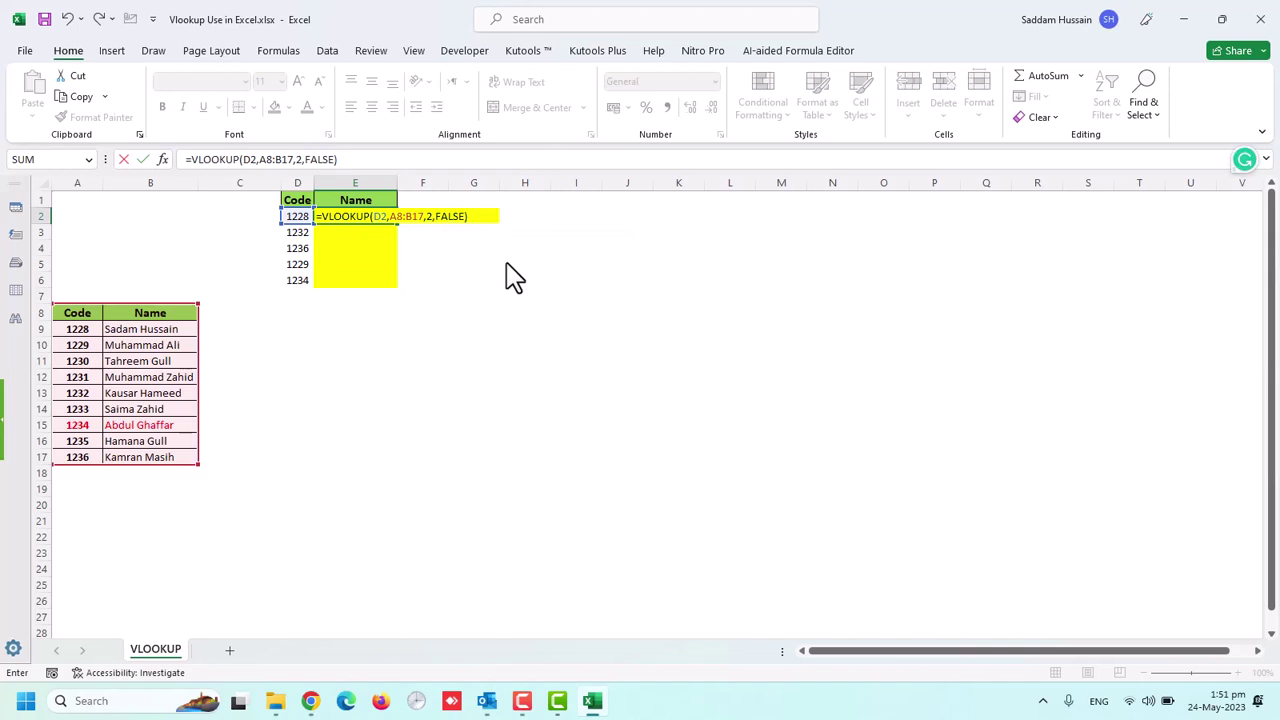
key(Return)
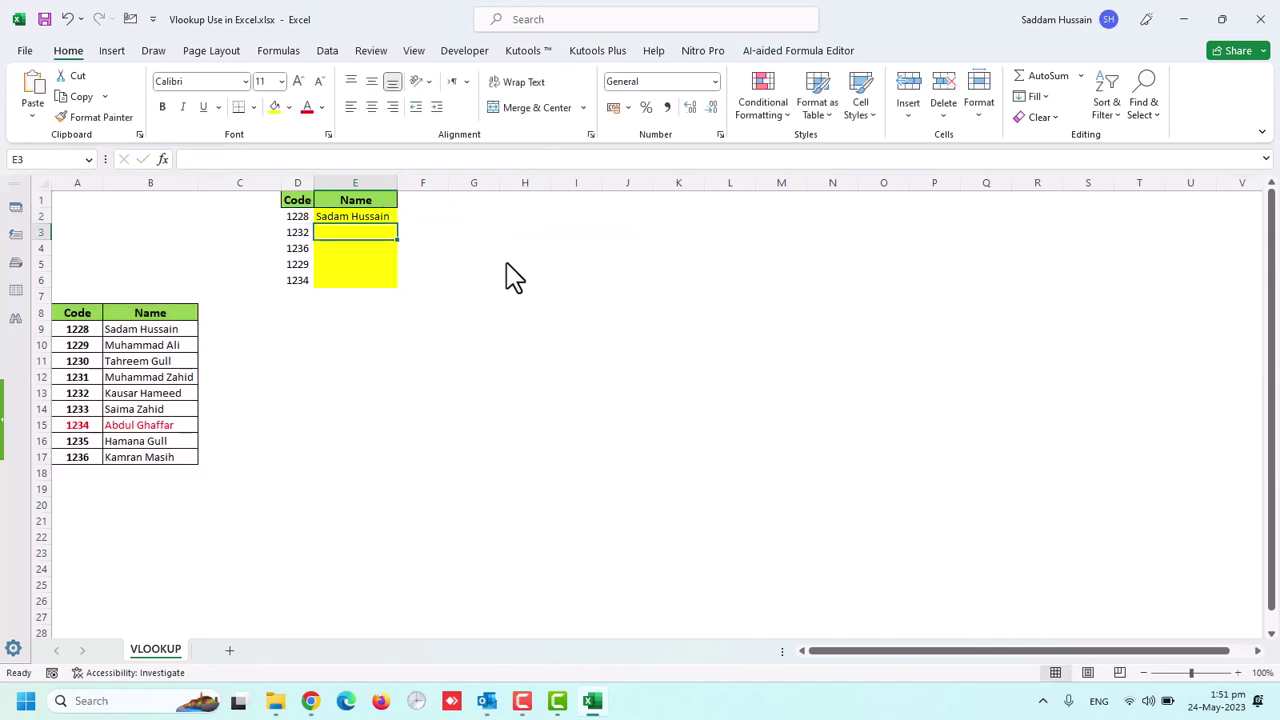
key(Up)
key(Down)
key(Down)
key(Down)
key(Left)
key(Left)
key(Down)
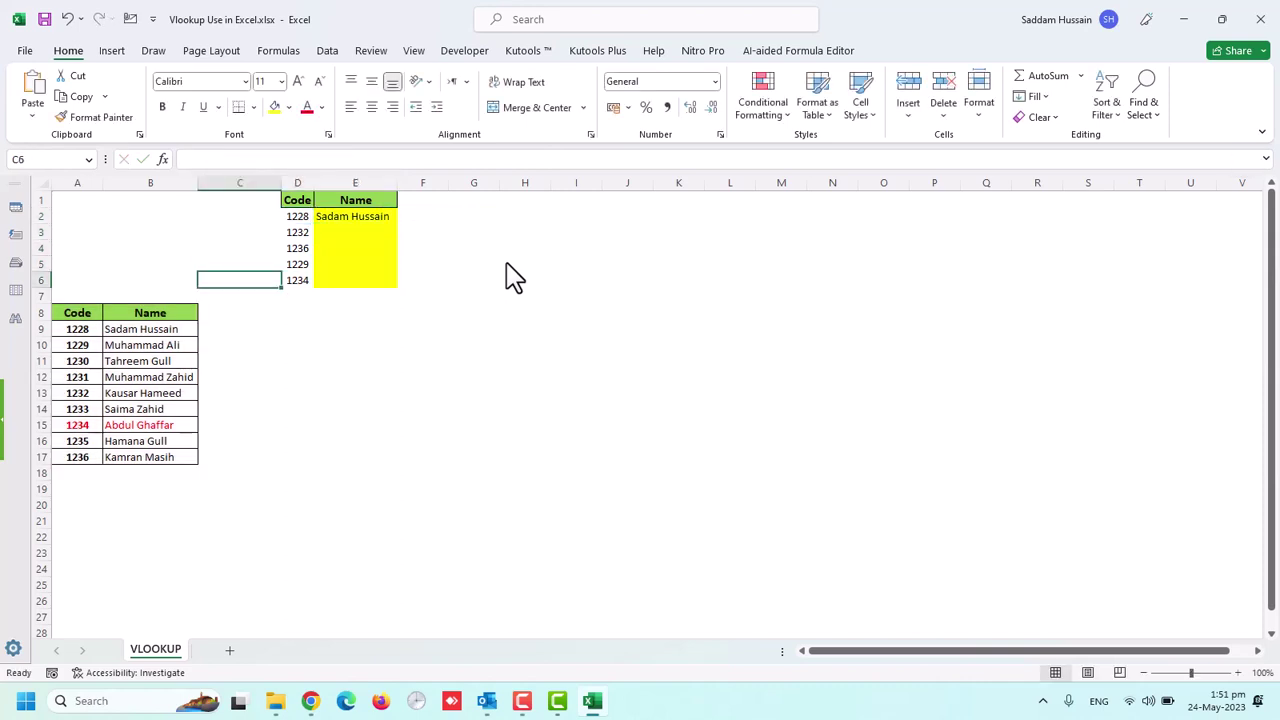
key(Down)
key(Down)
key(Left)
key(Left)
key(Down)
key(Down)
key(Down)
key(Down)
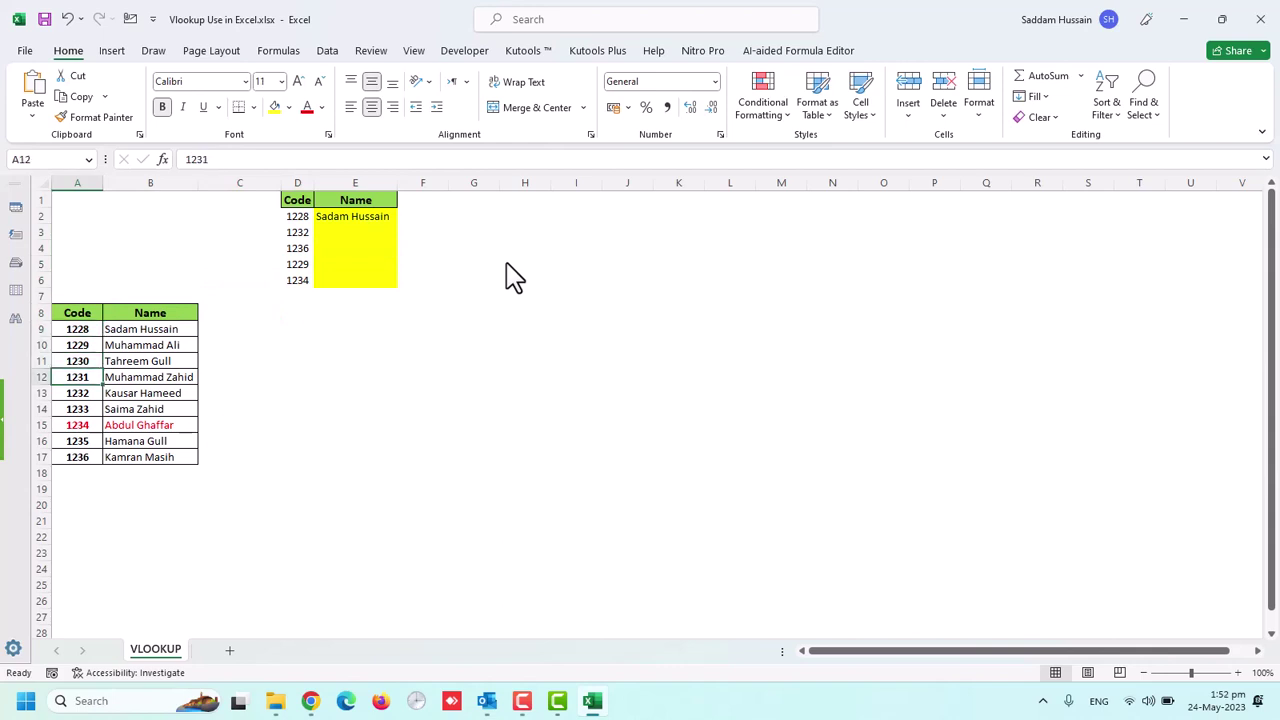
key(Down)
key(Down)
key(Down)
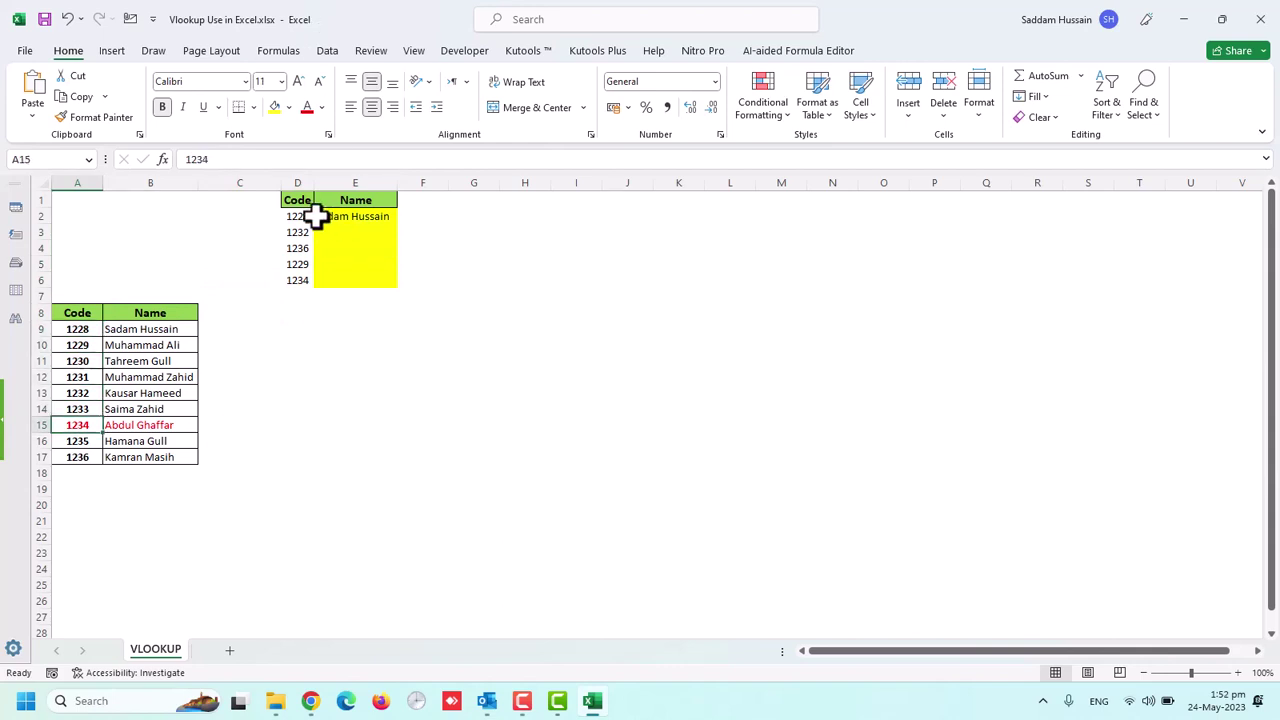
click(303, 216)
text(12)
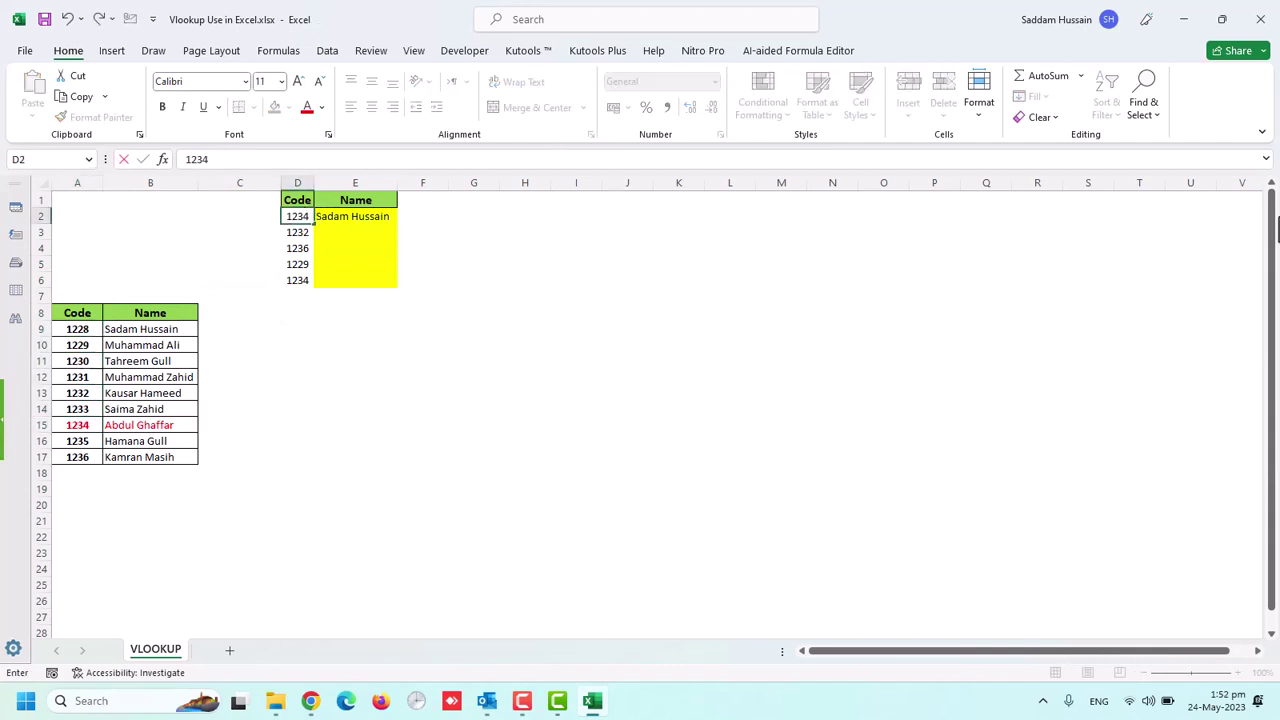
key(Return)
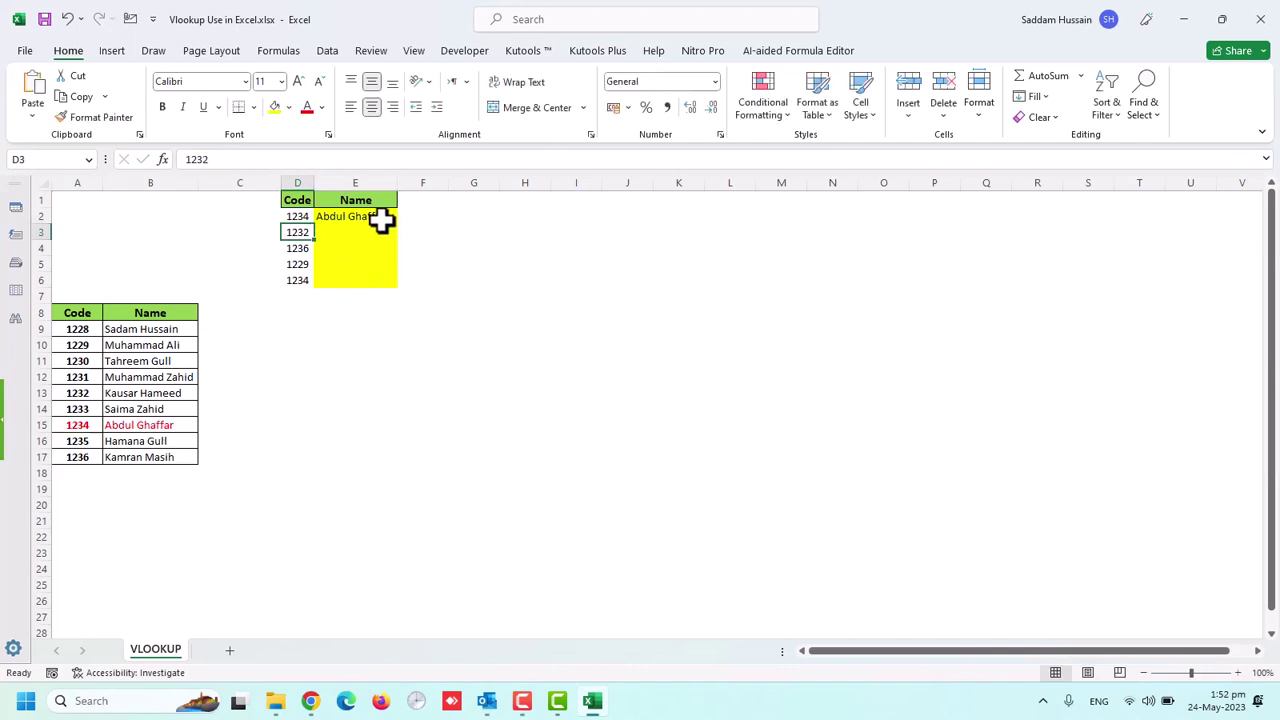
drag(381, 221, 381, 280)
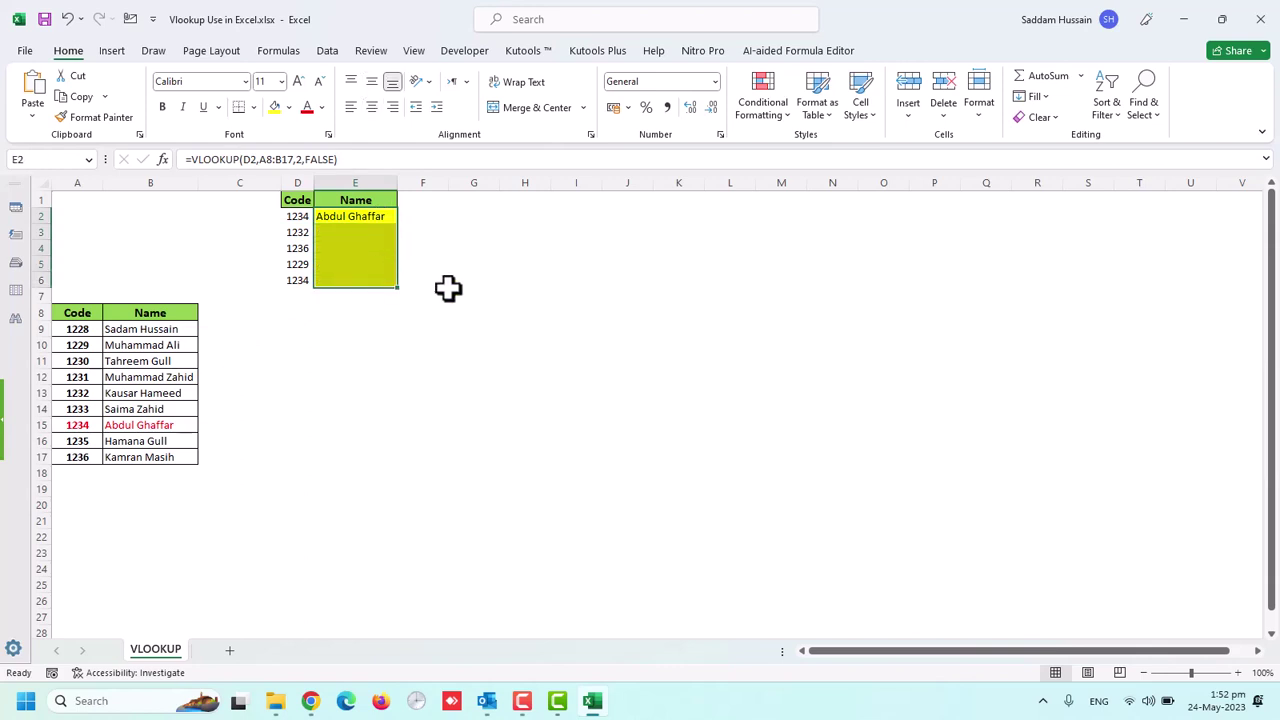
Fill the VLOOKUP down to E6 and compare the table ranges in E2 and E5, where E5's range is A11:B20 and returns #N/A
key(ctrl+d)
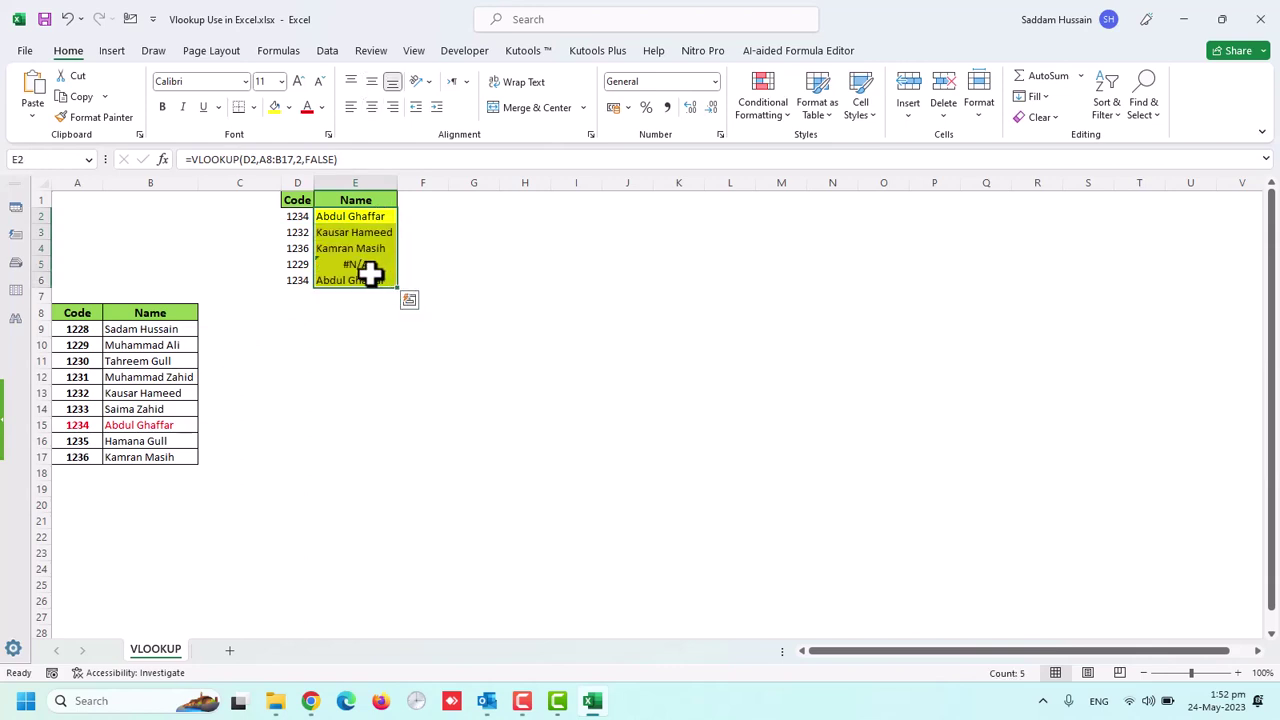
click(369, 263)
click(373, 218)
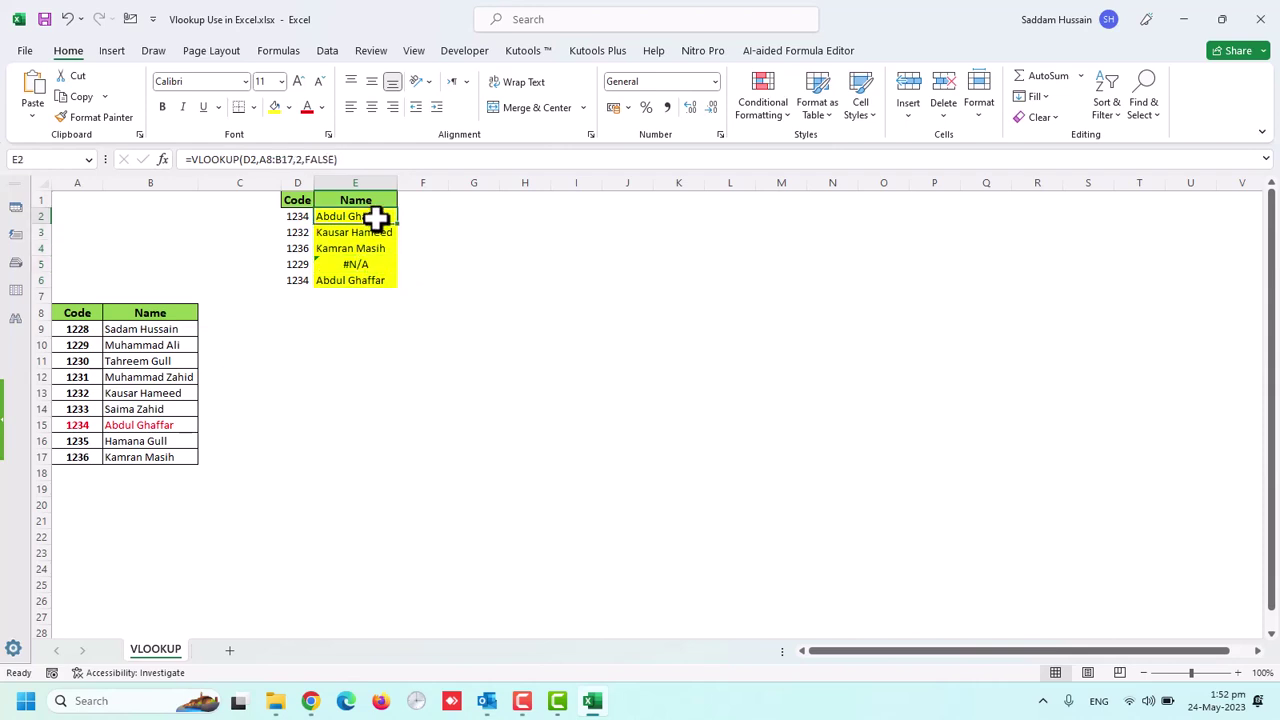
key(F2)
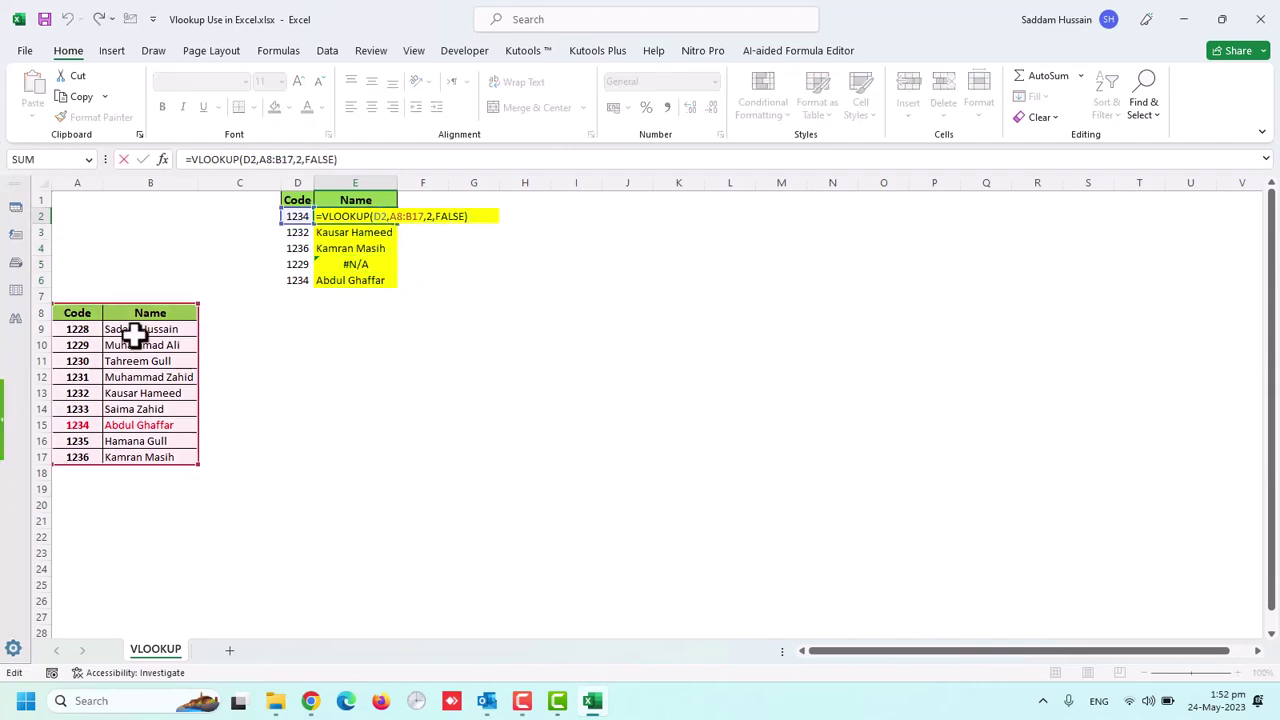
key(Escape)
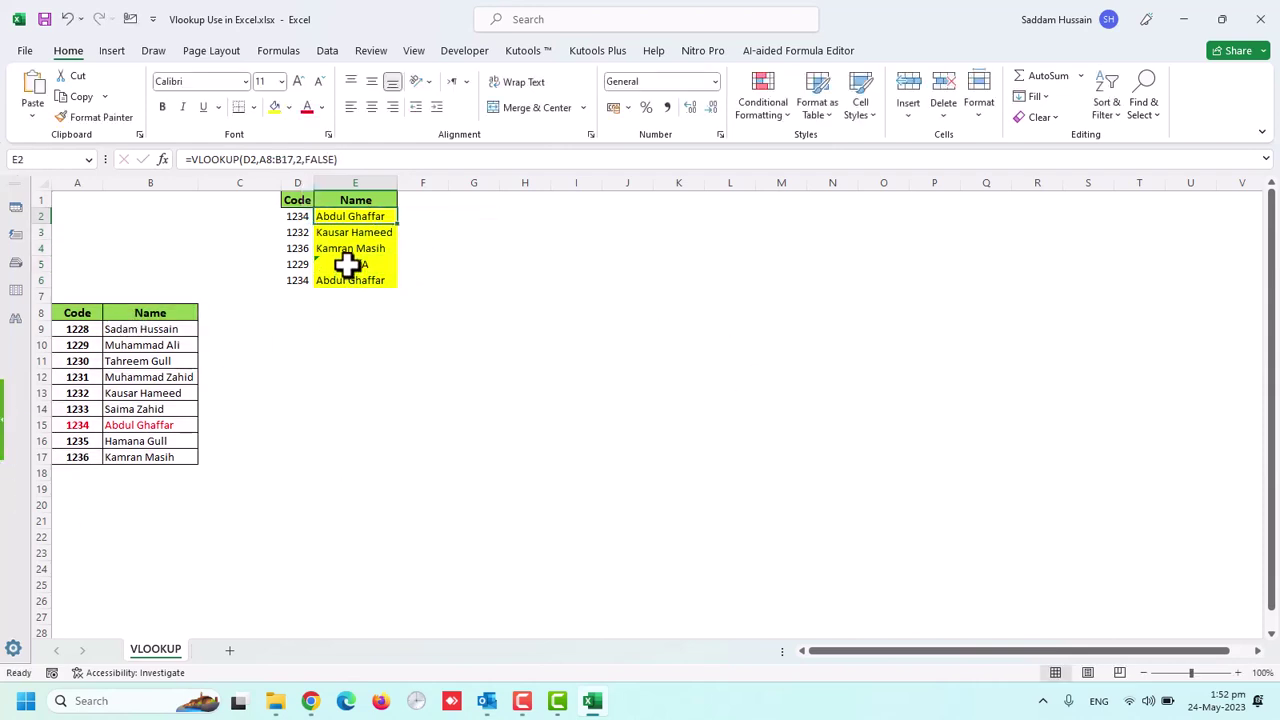
click(348, 265)
key(F2)
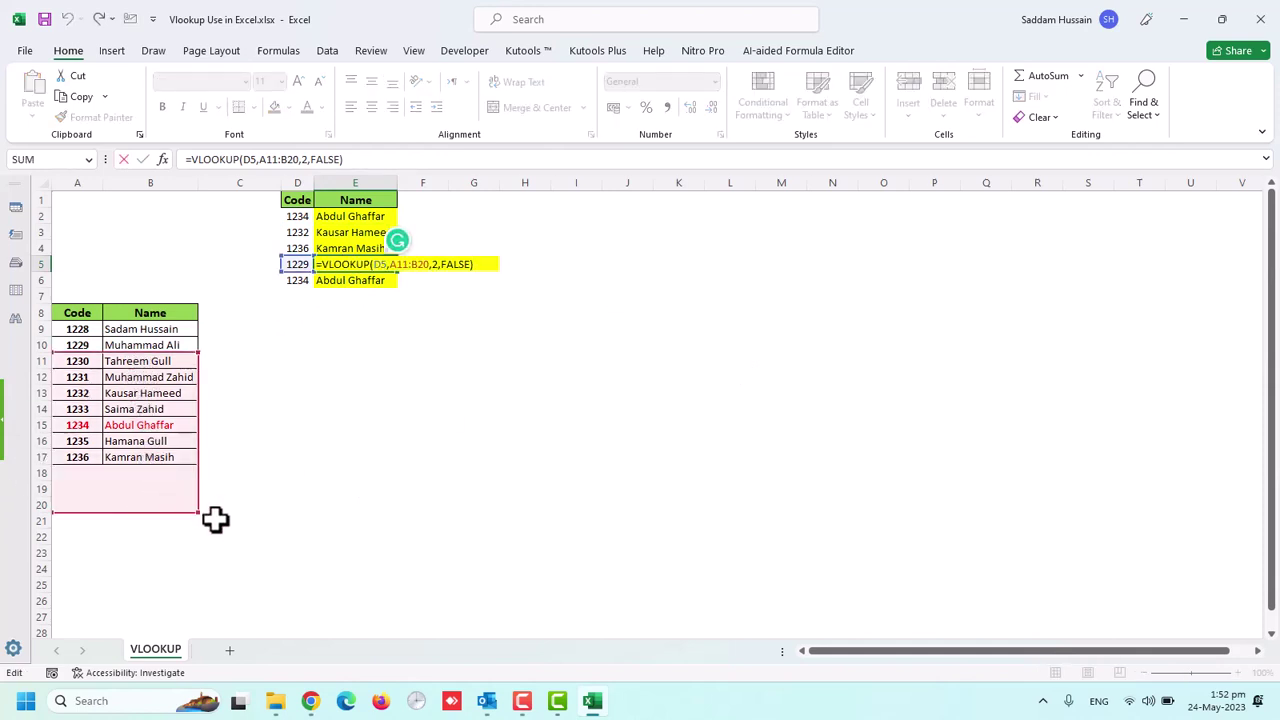
key(Return)
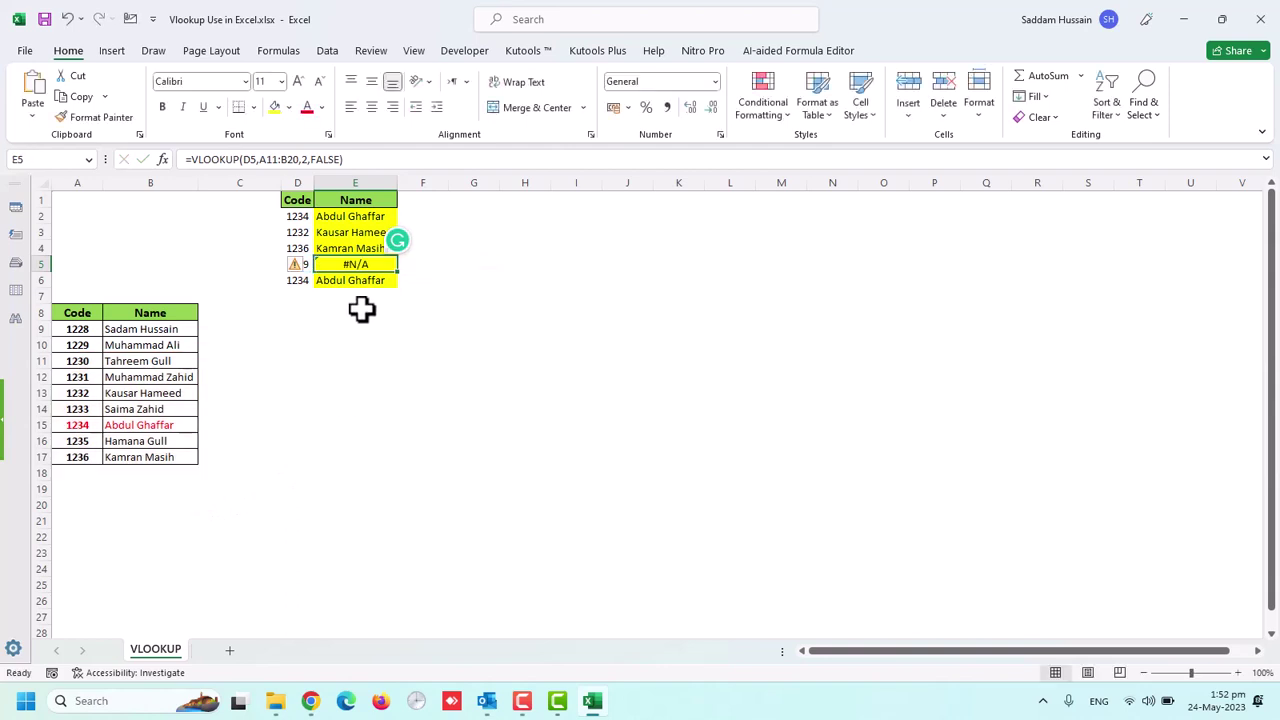
click(352, 215)
key(F2)
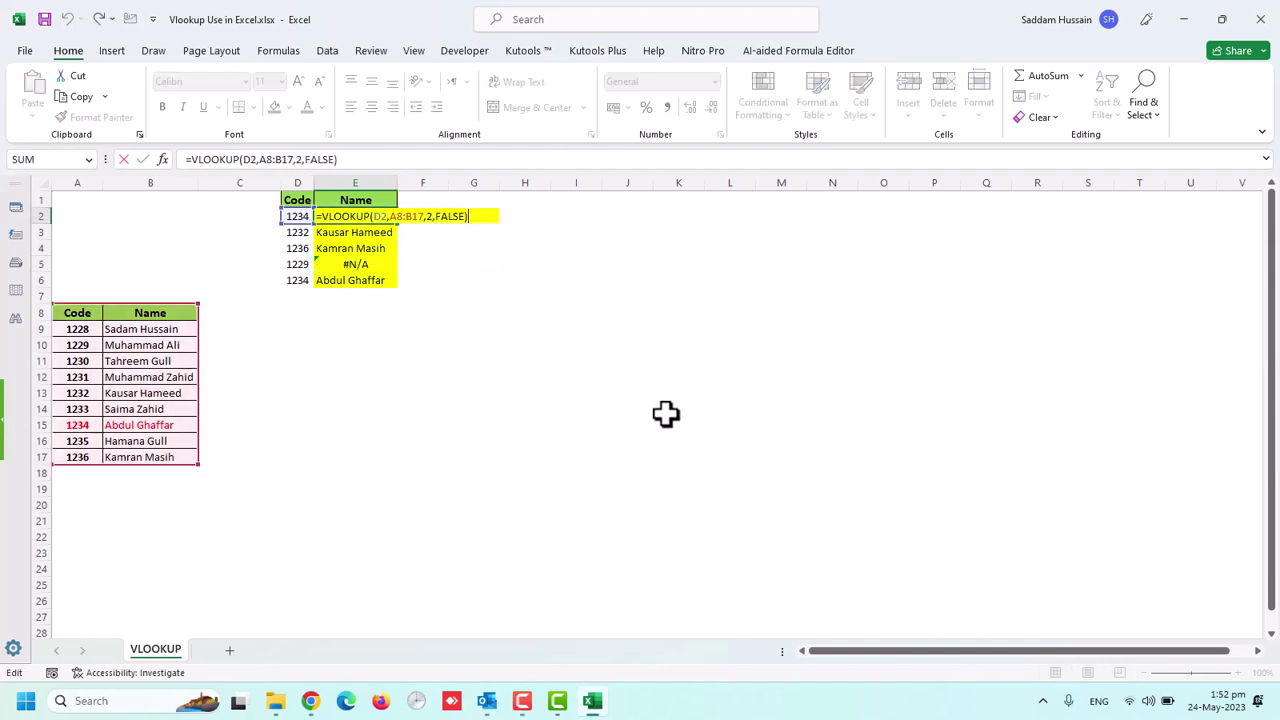
Lock E2's lookup range as absolute $A$8:$B$17 using F4
click(405, 217)
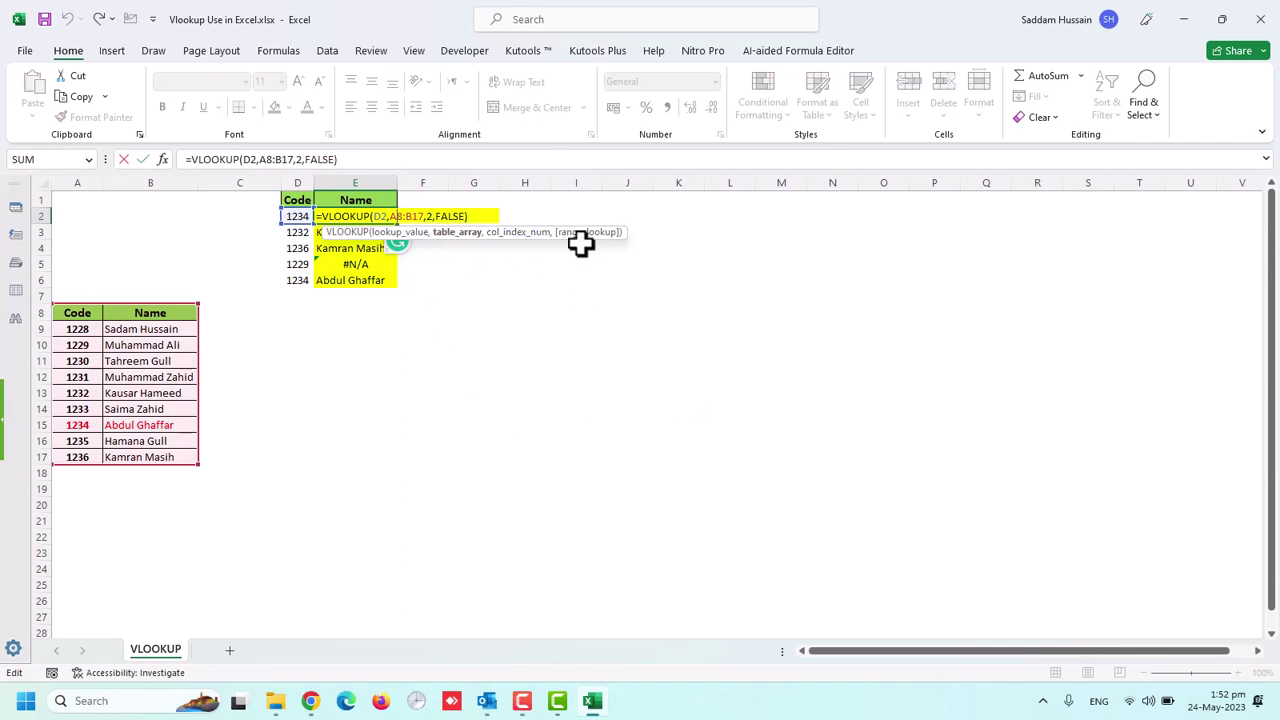
key(F4)
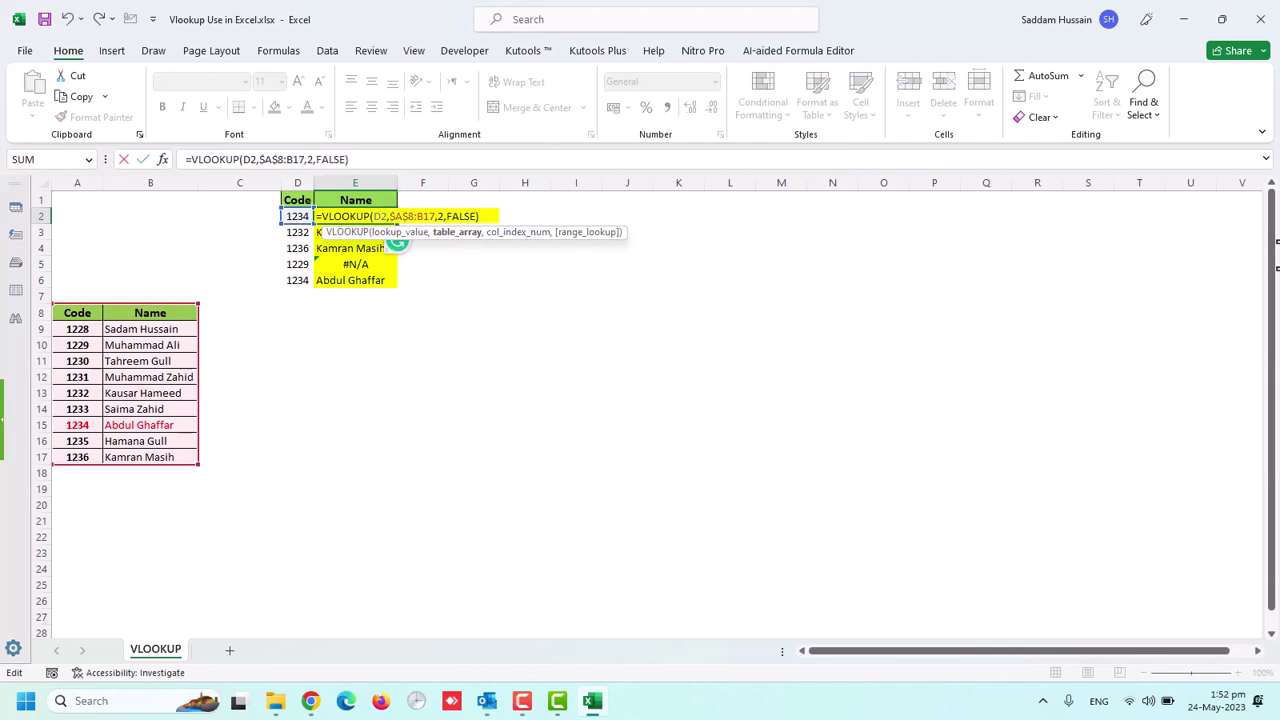
key(F4)
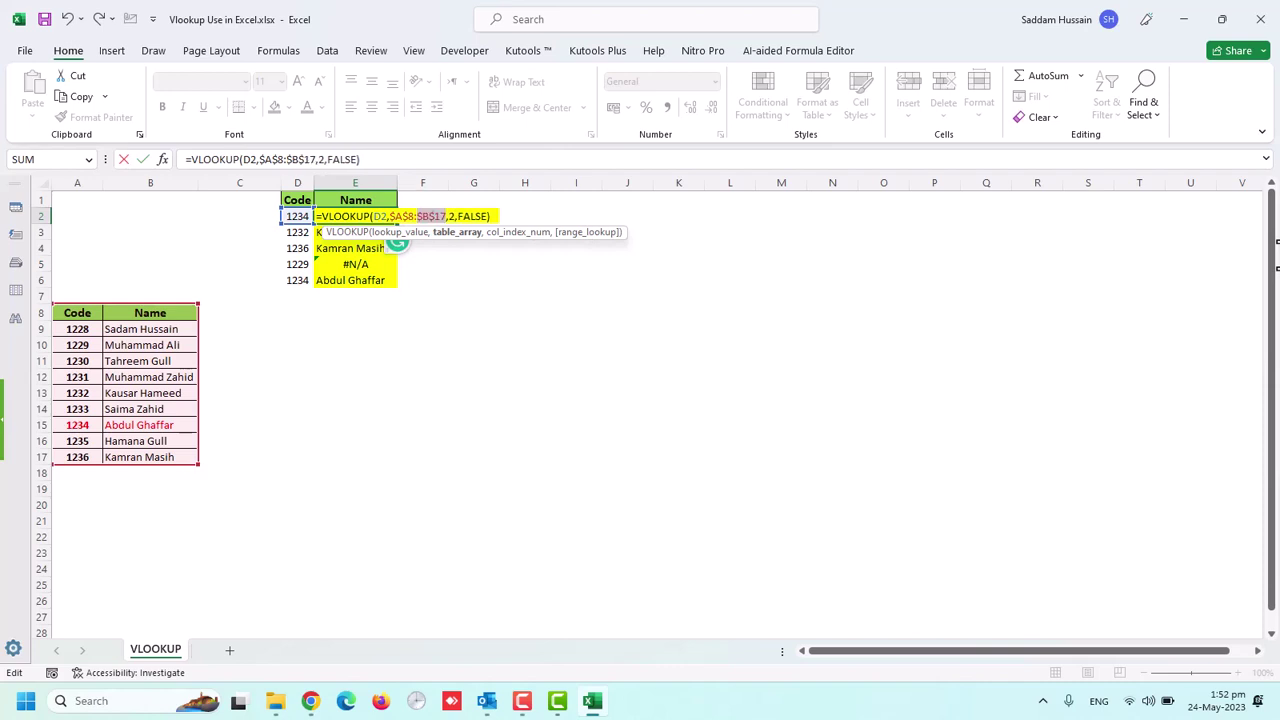
click(397, 241)
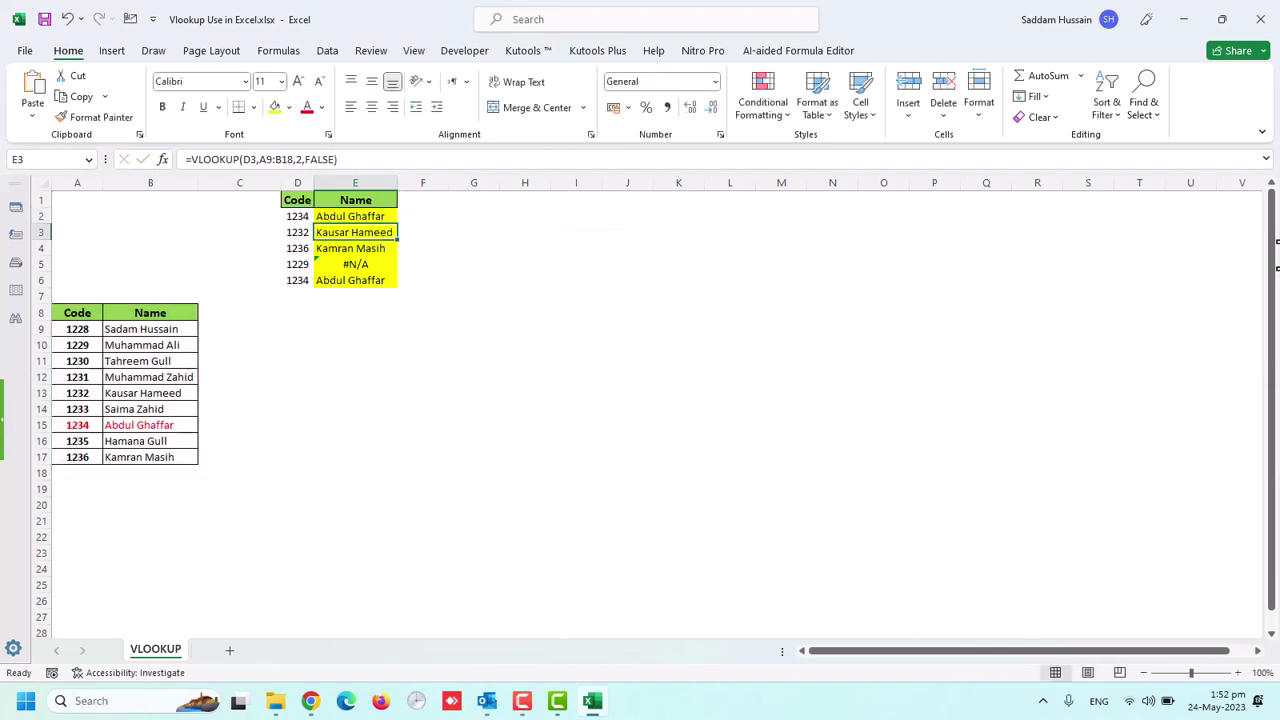
key(Up)
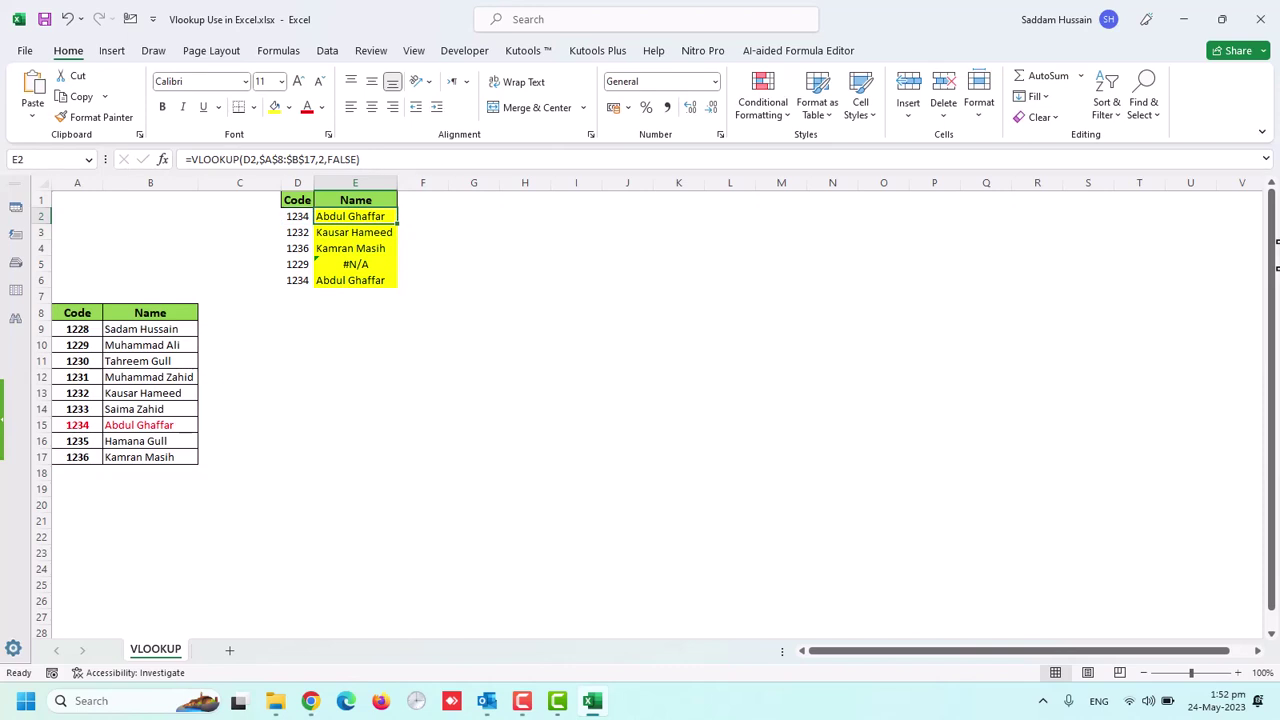
Refill E2:E6 and check that E5 now returns Muhammad Ali for code 1229
key(ctrl+shift+Down)
key(ctrl+d)
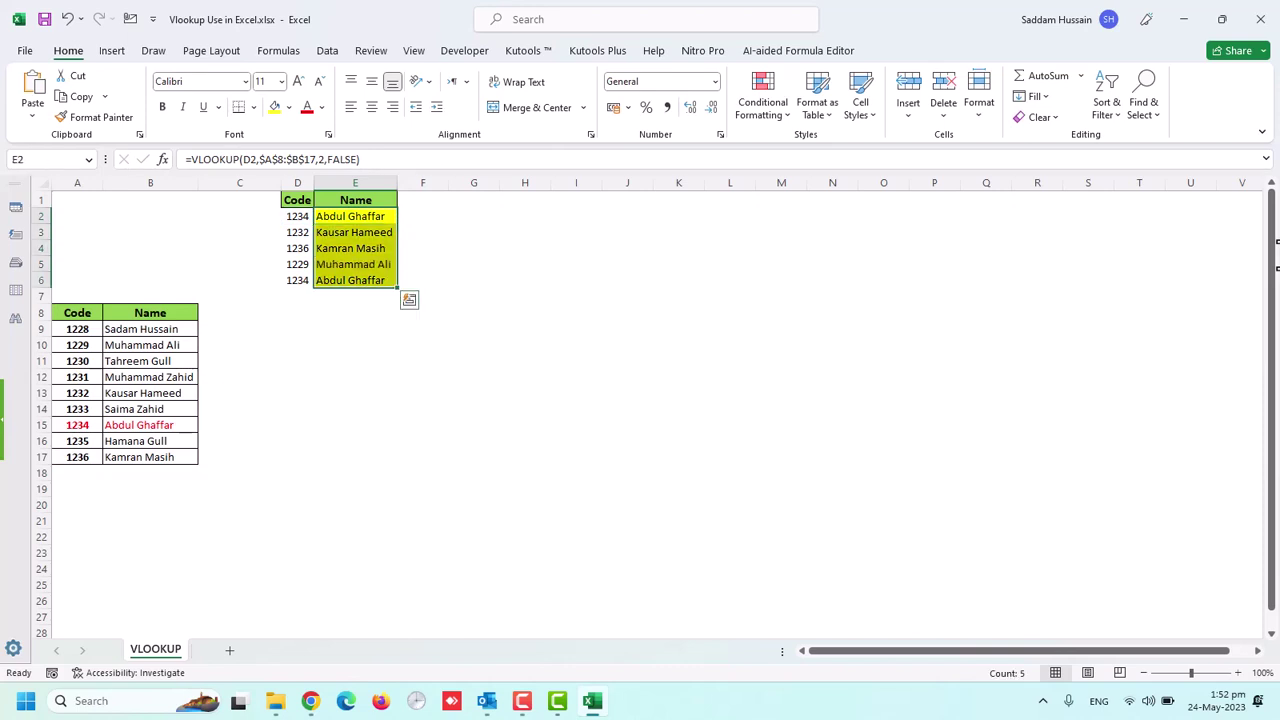
key(Down)
key(Down)
key(Down)
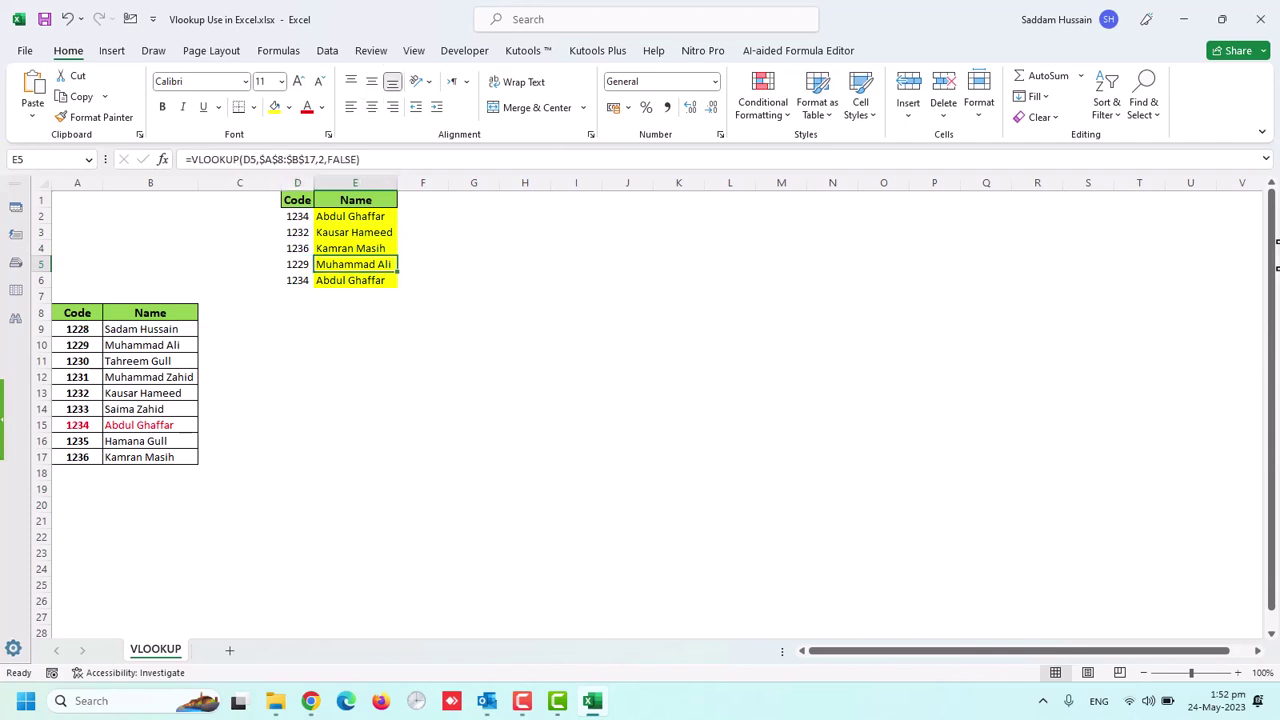
key(Left)
key(Right)
key(Down)
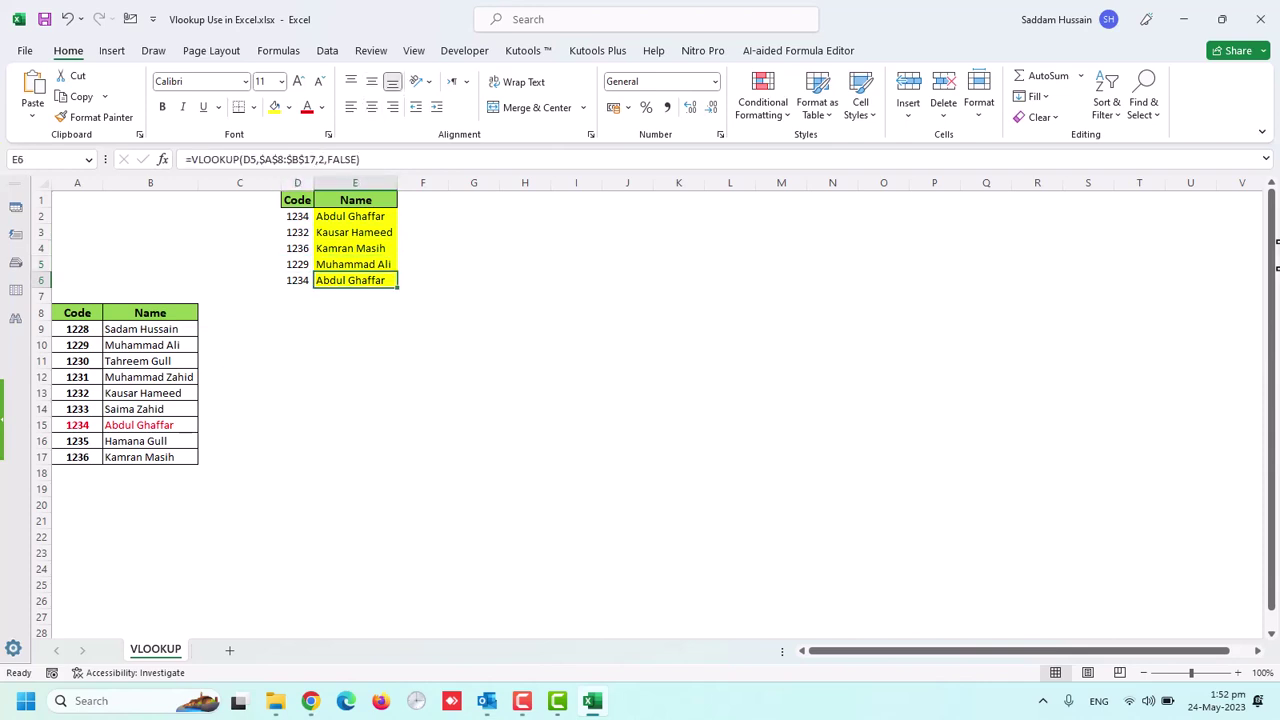
key(Up)
key(Up)
key(Down)
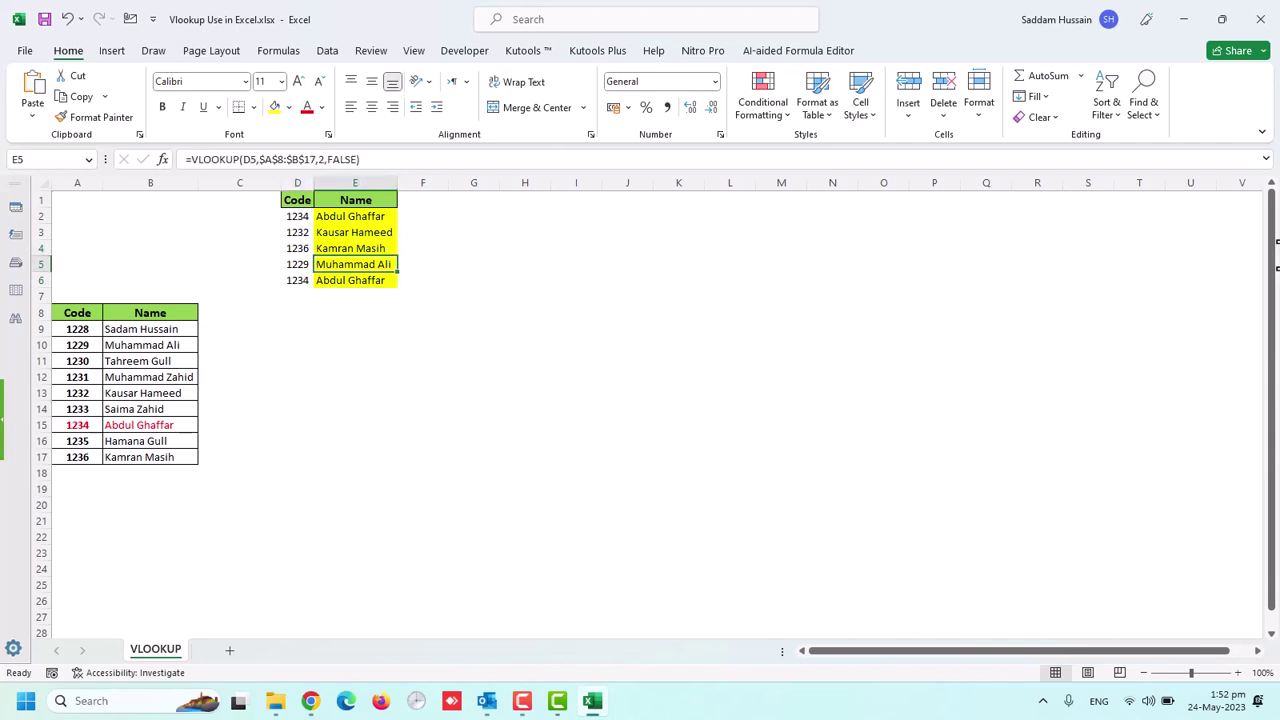
key(Up)
key(Down)
key(Down)
key(Down)
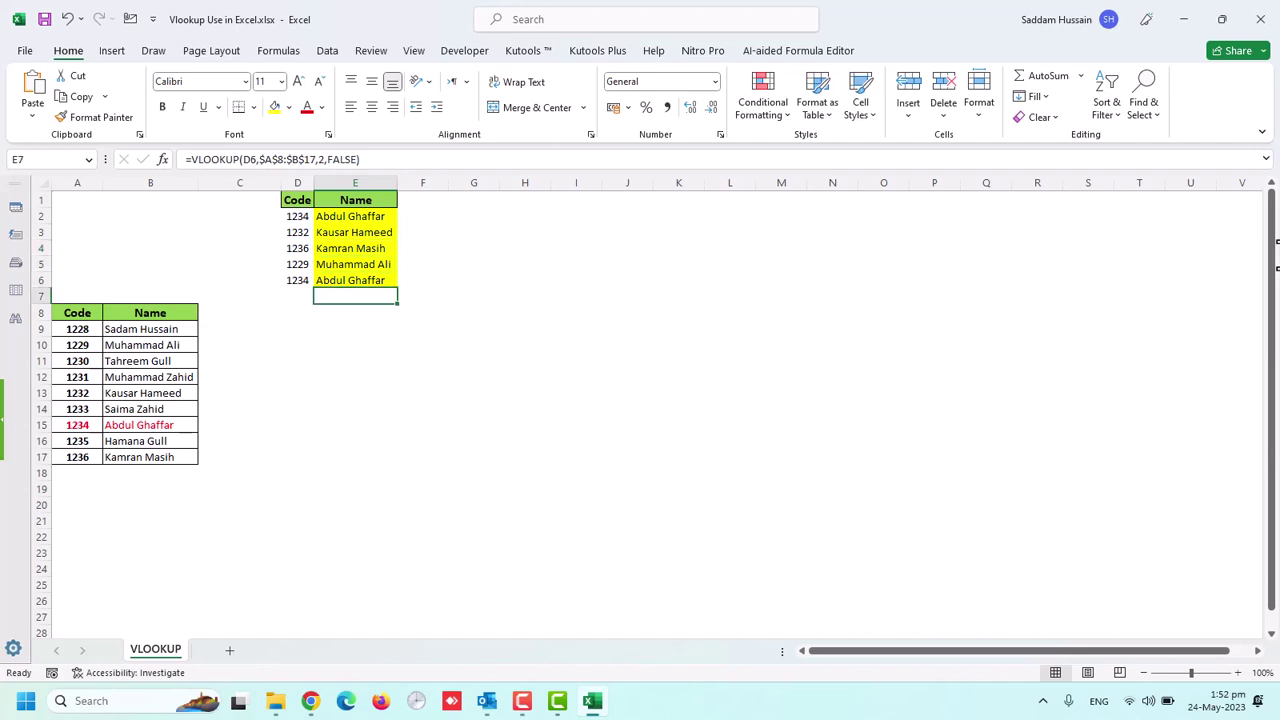
key(Down)
key(Up)
key(Left)
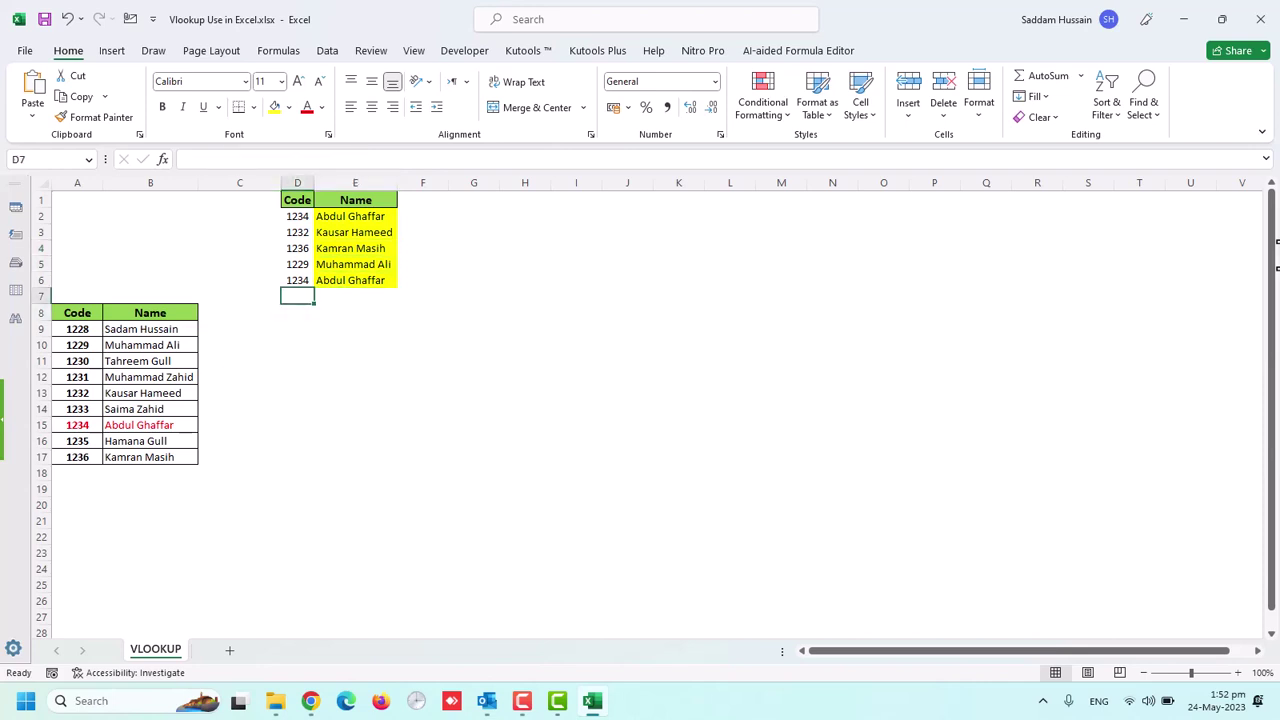
text(1236)
key(Return)
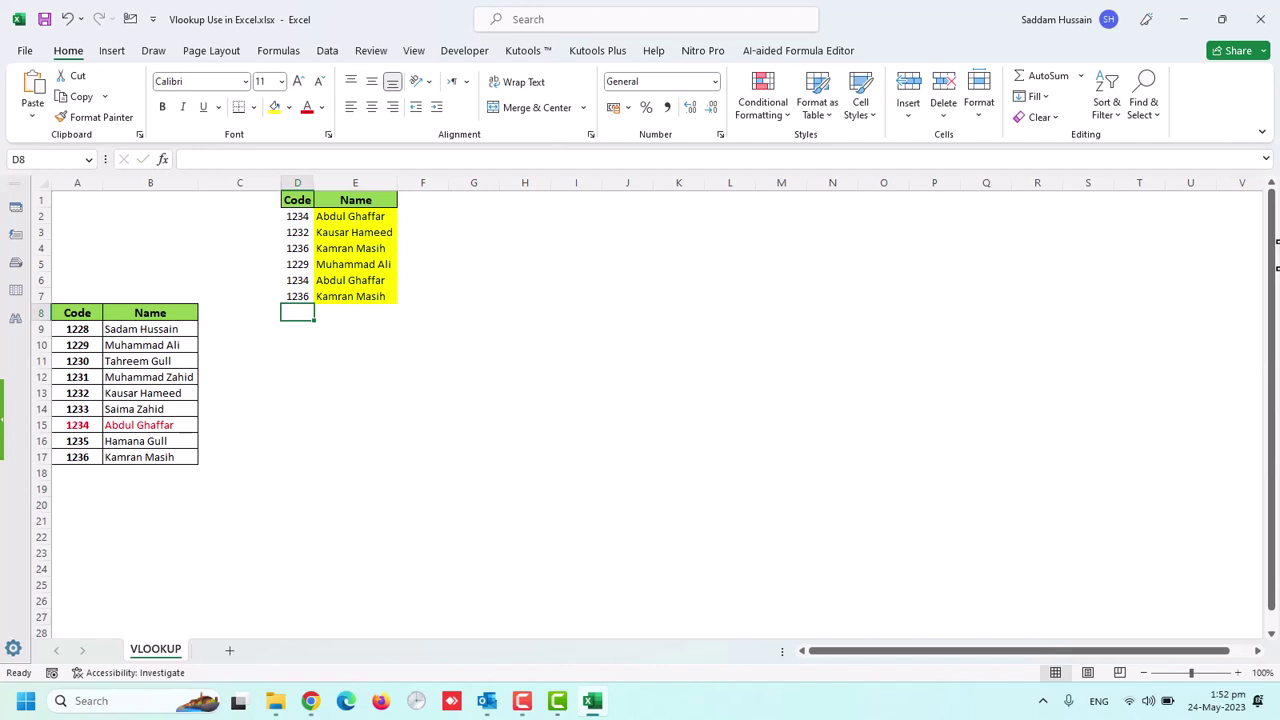
key(Up)
key(Down)
text(123)
key(Return)
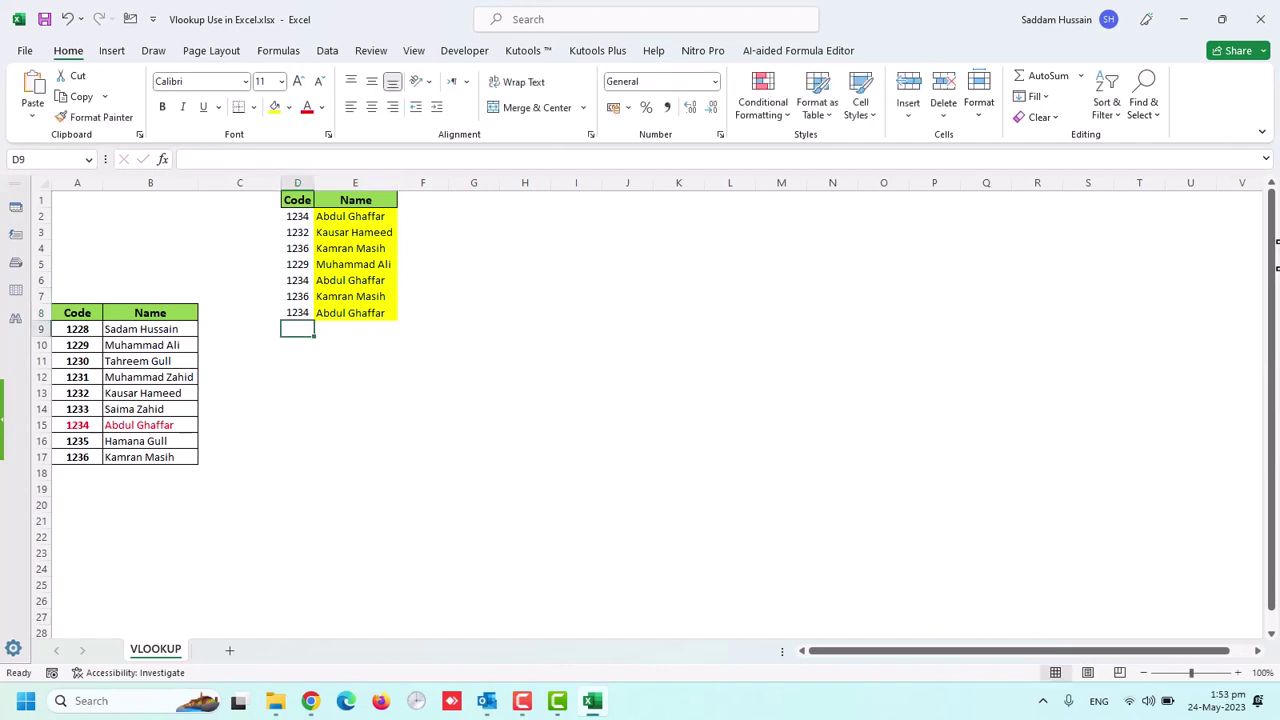
text(1228)
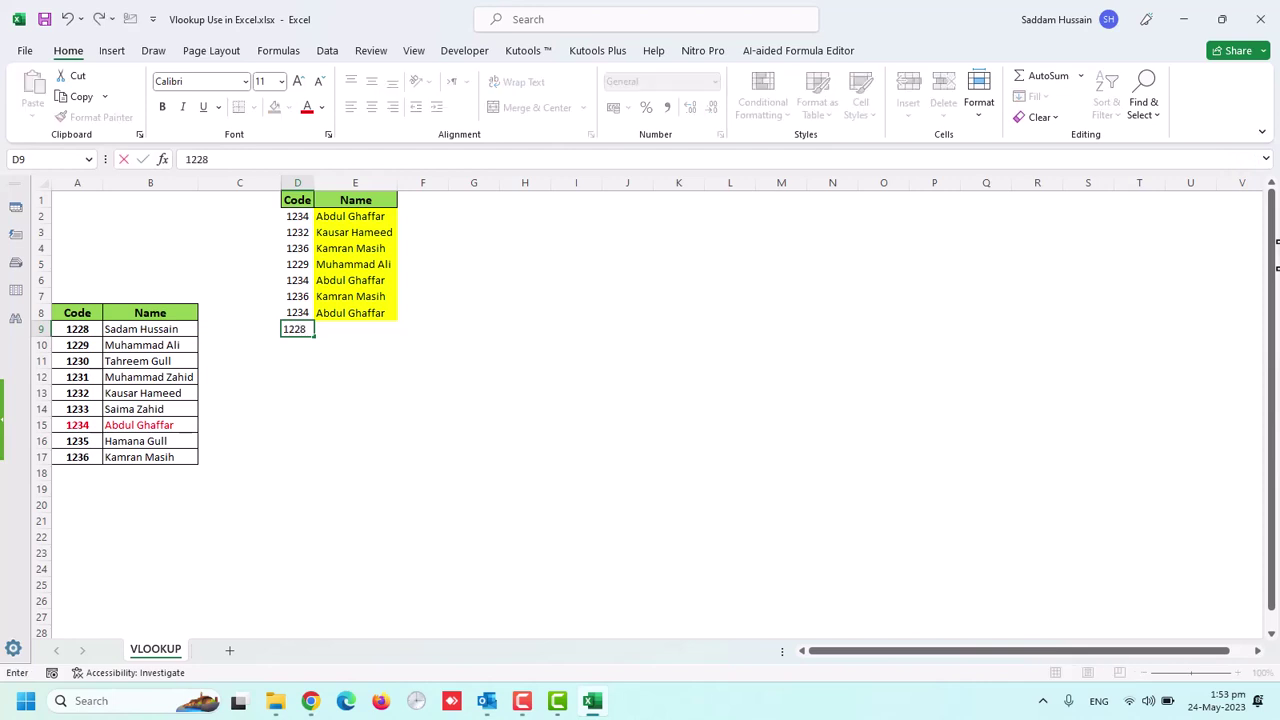
key(Return)
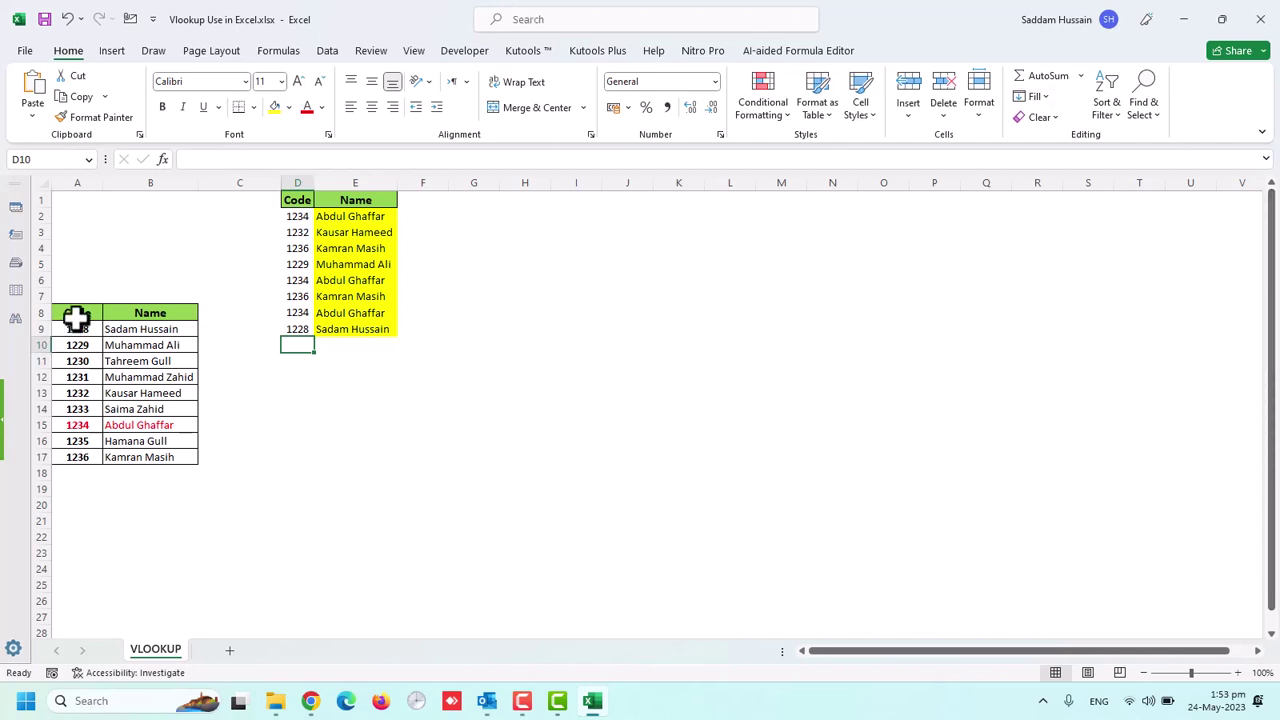
Copy the Code/Name table A8:B17 into a new Book1 workbook with columns A and B autofitted
mouse_move(77, 316)
mouse_down()
mouse_move(155, 417)
mouse_move(156, 462)
mouse_up()
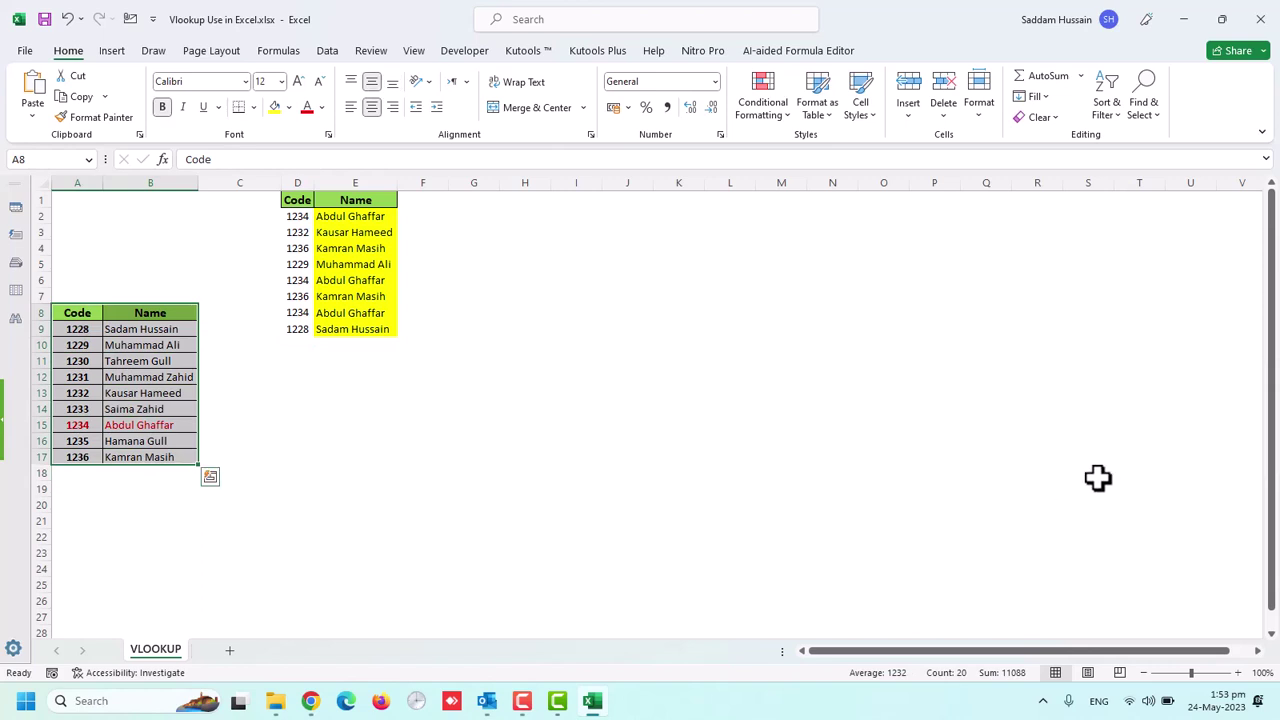
key(ctrl+c)
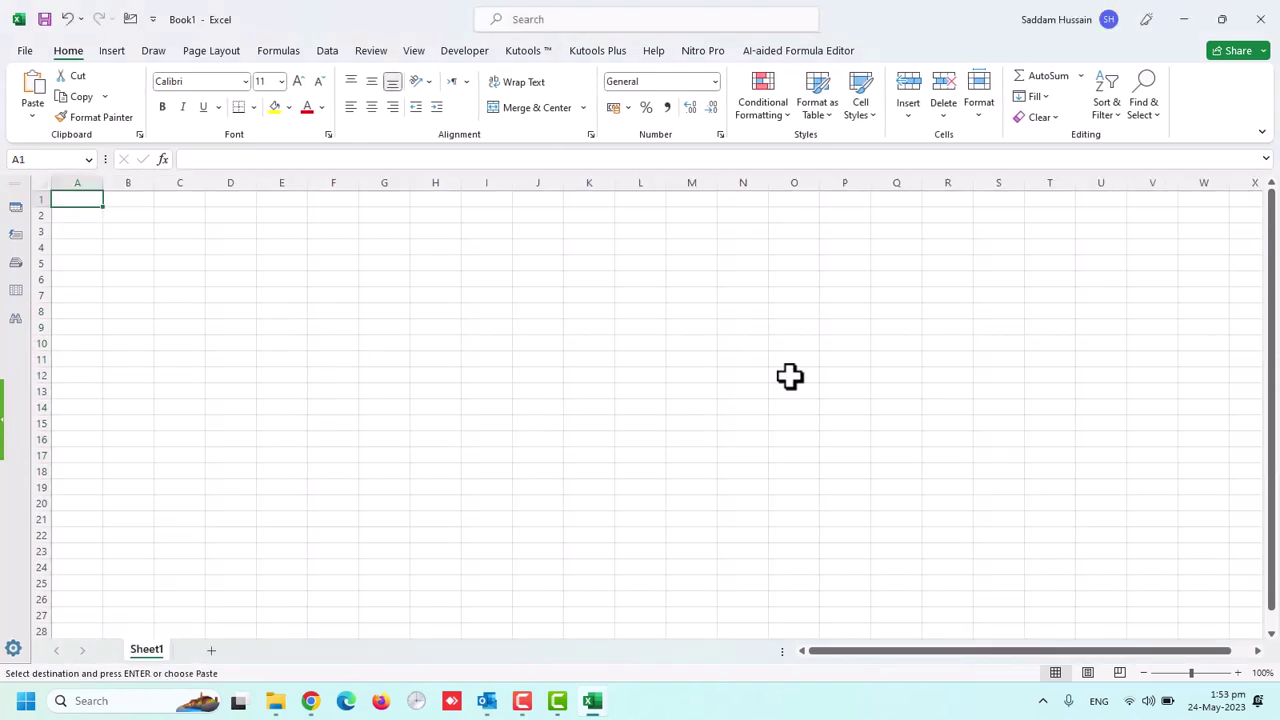
key(ctrl+v)
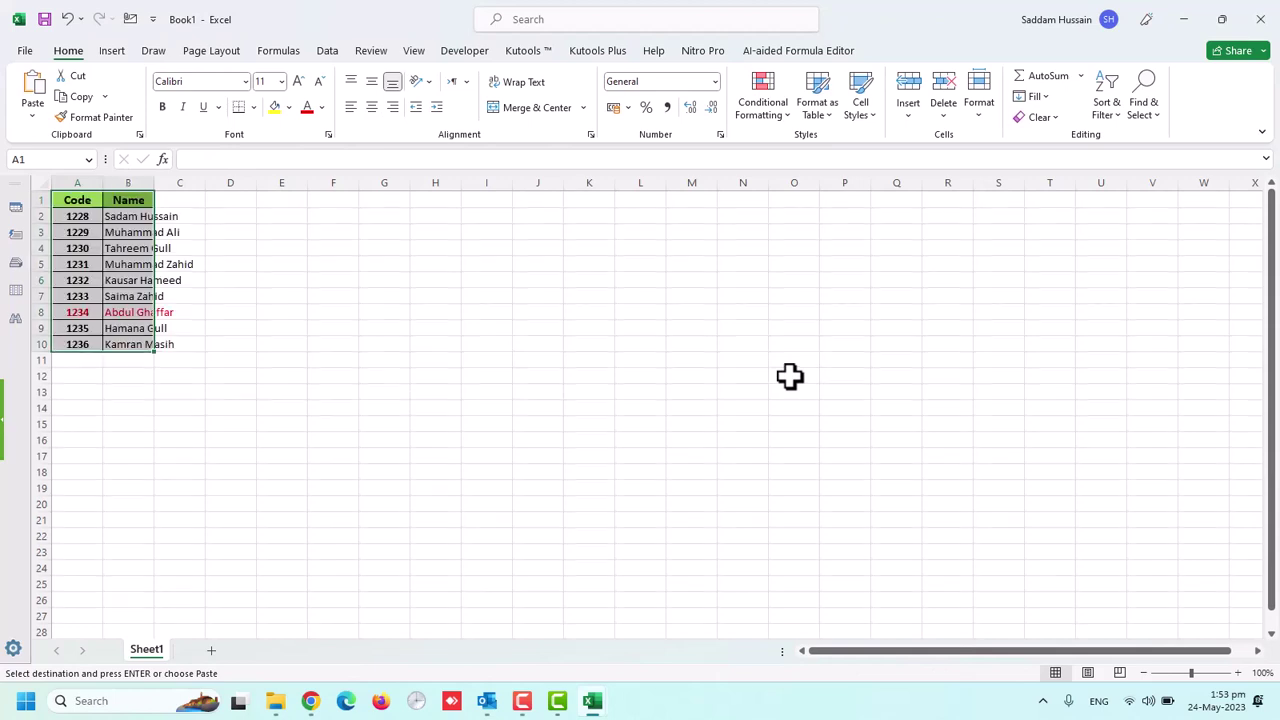
double_click(102, 182)
click(137, 281)
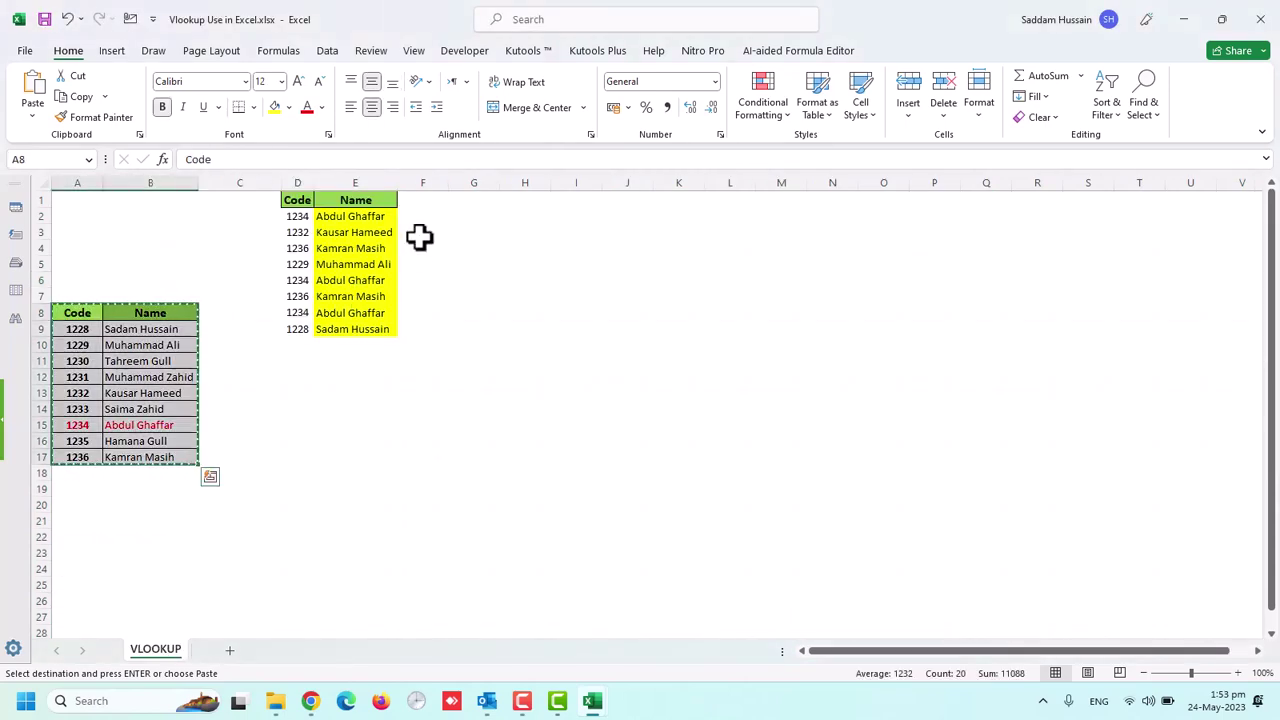
key(Escape)
click(422, 201)
click(175, 361)
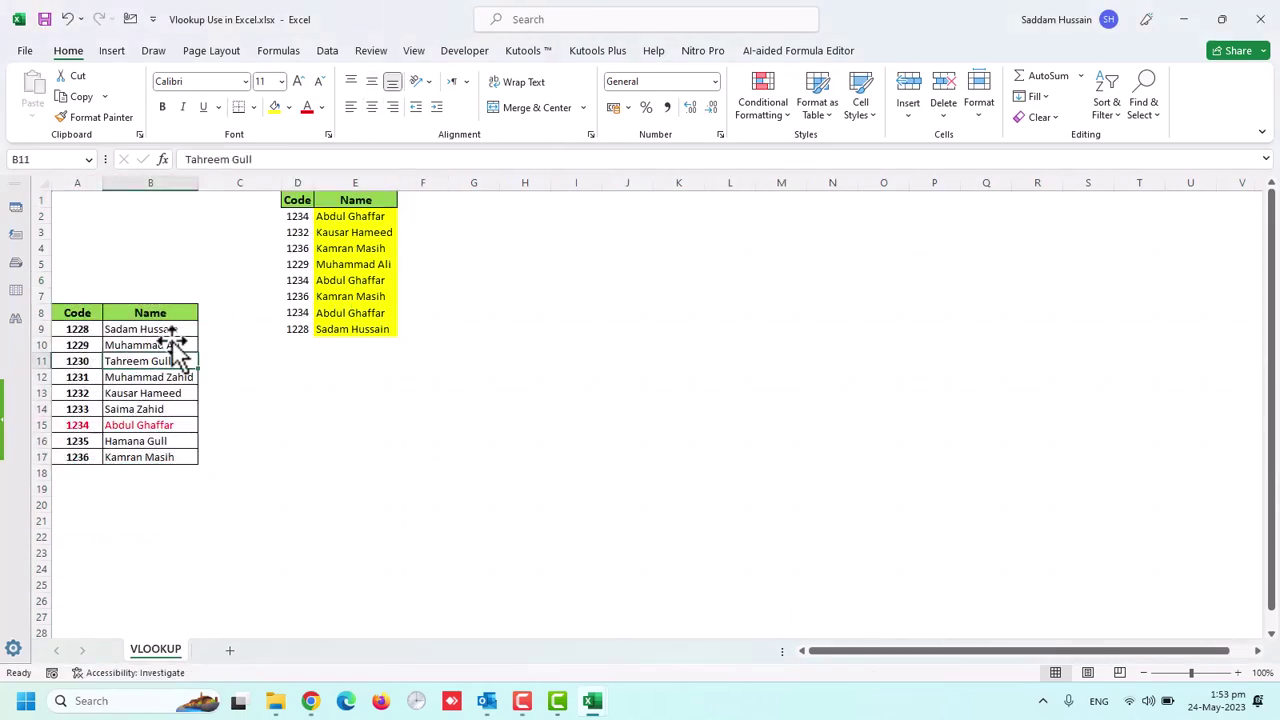
click(420, 199)
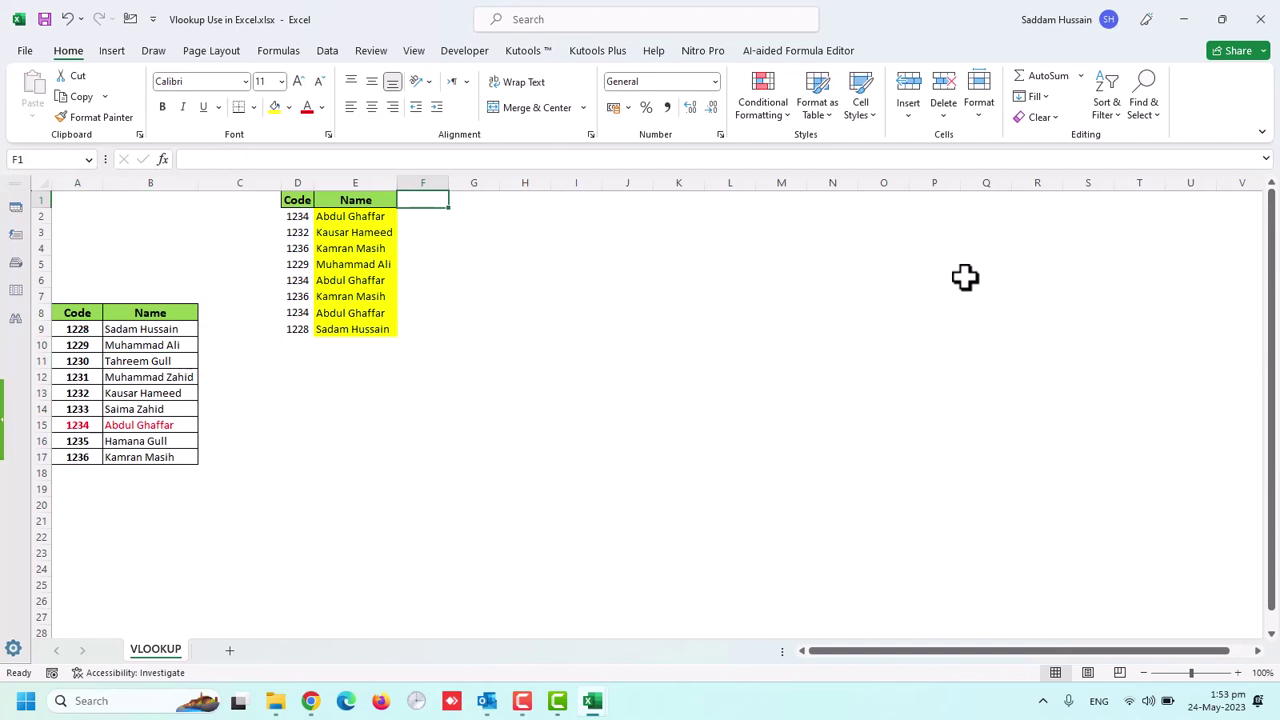
Add the heading 'Name From Other Sheet' in F1
text(Name)
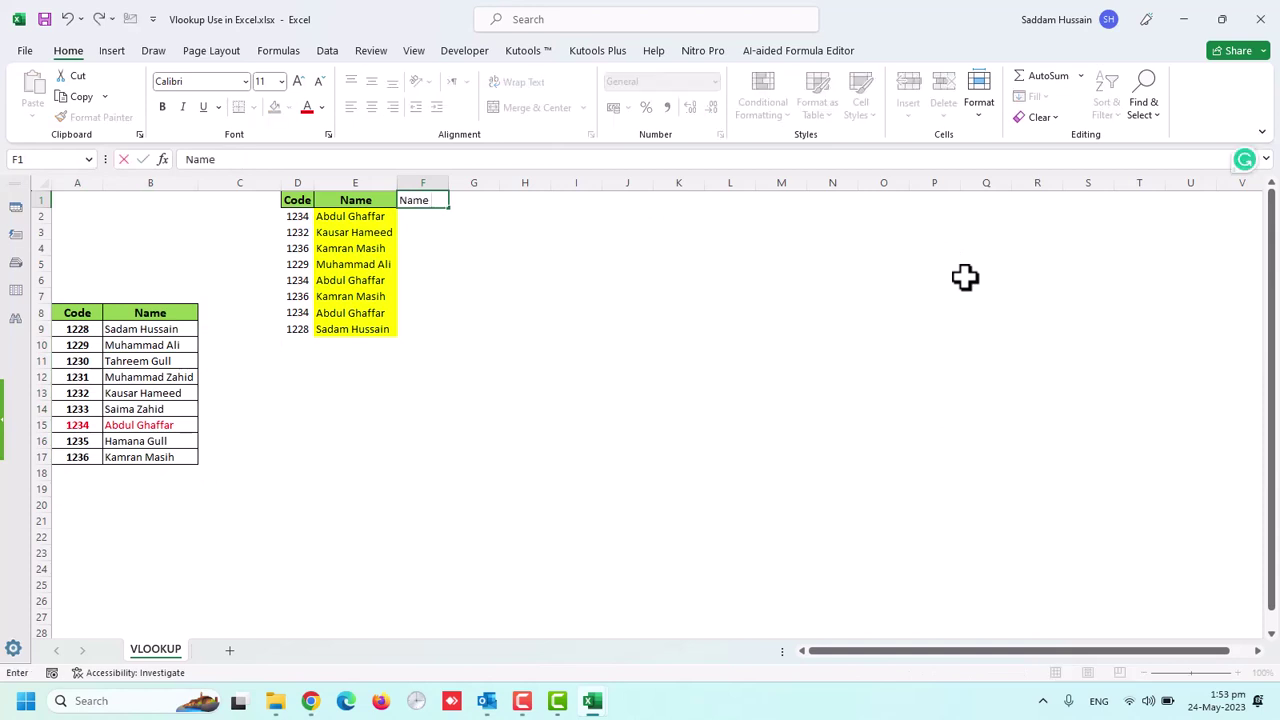
text( rom)
key(BackSpace)
key(BackSpace)
key(BackSpace)
text(Fr)
text(om Other)
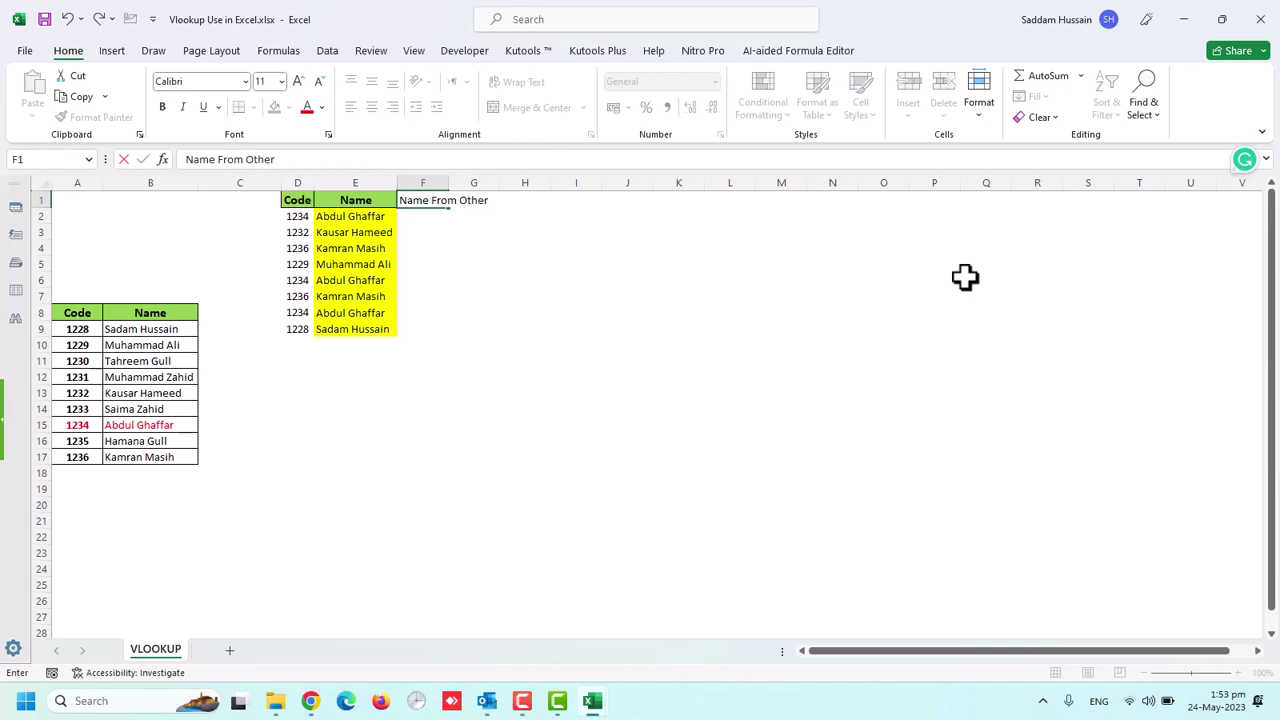
text( Sheet)
key(Return)
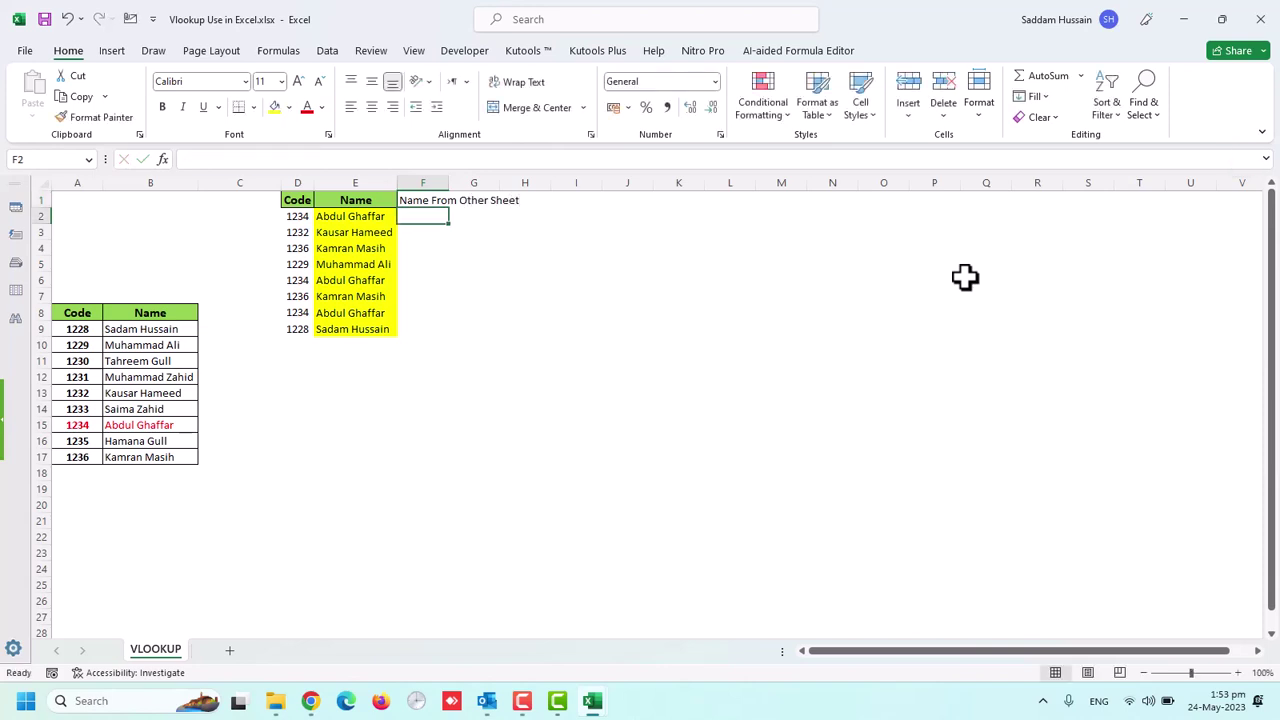
Begin a VLOOKUP in F2 with D2 as lookup value, switching to Book1 for the table
text(=)
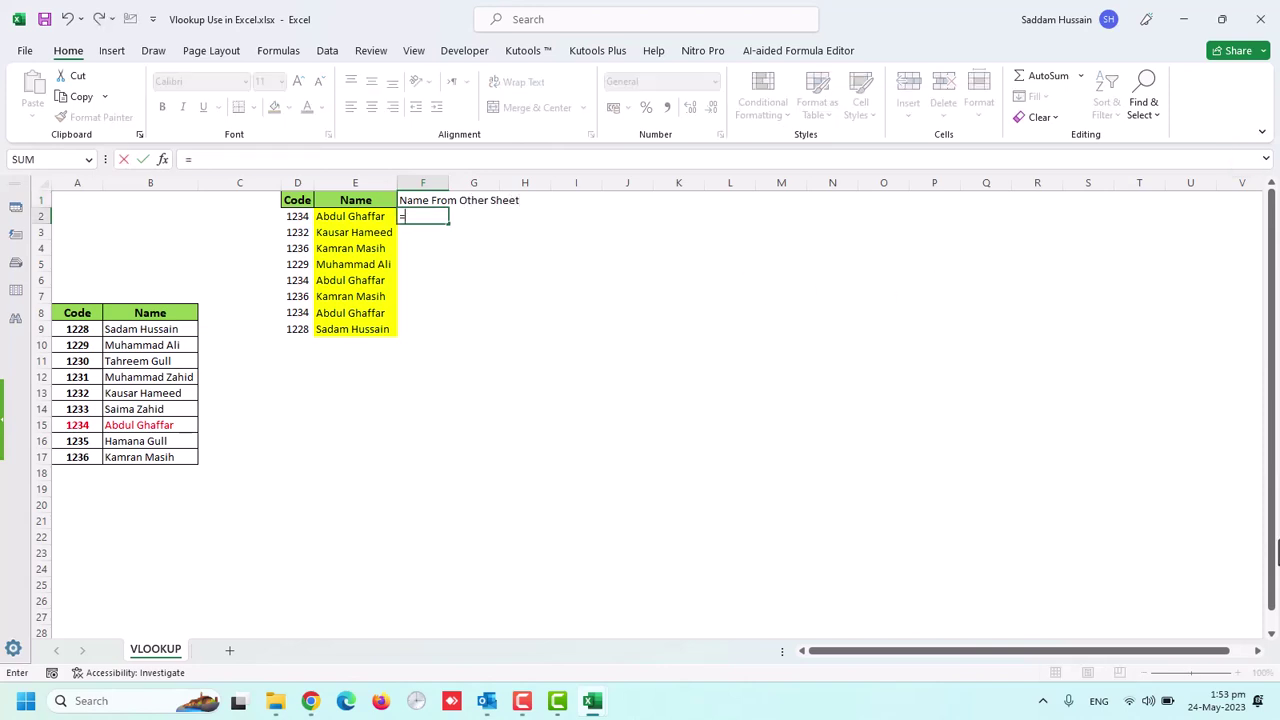
text(vl)
key(Tab)
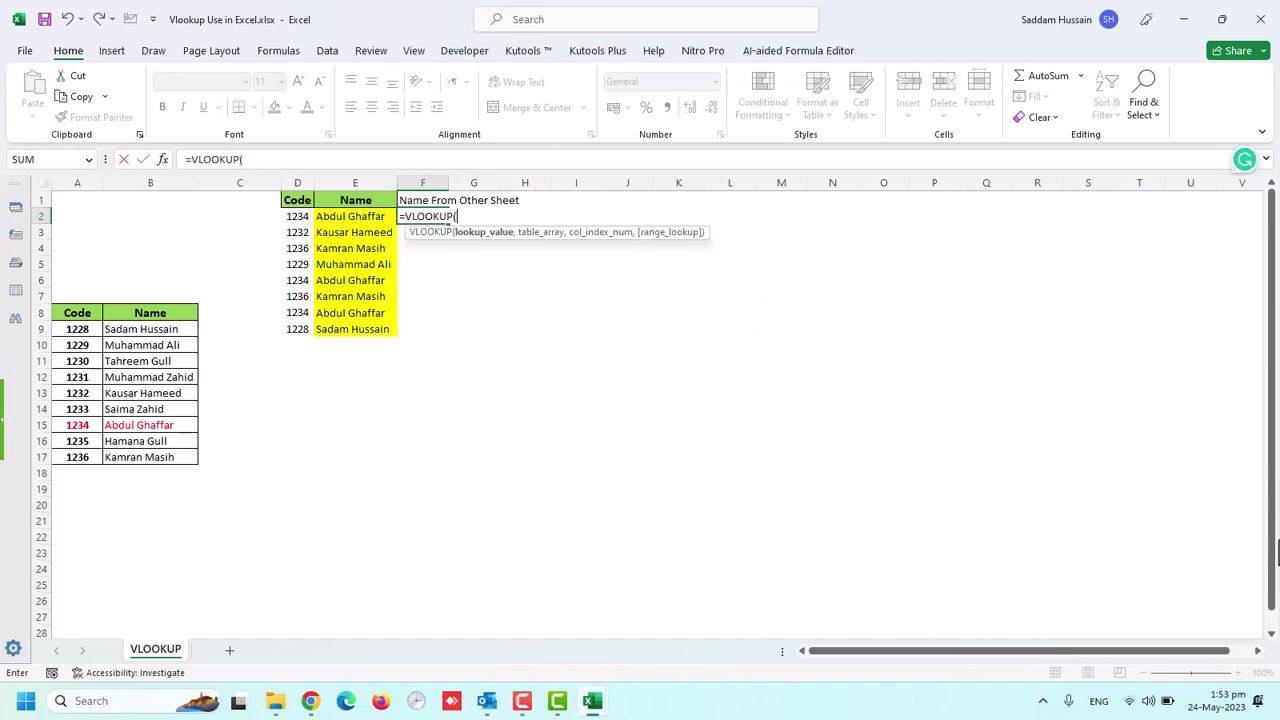
click(297, 216)
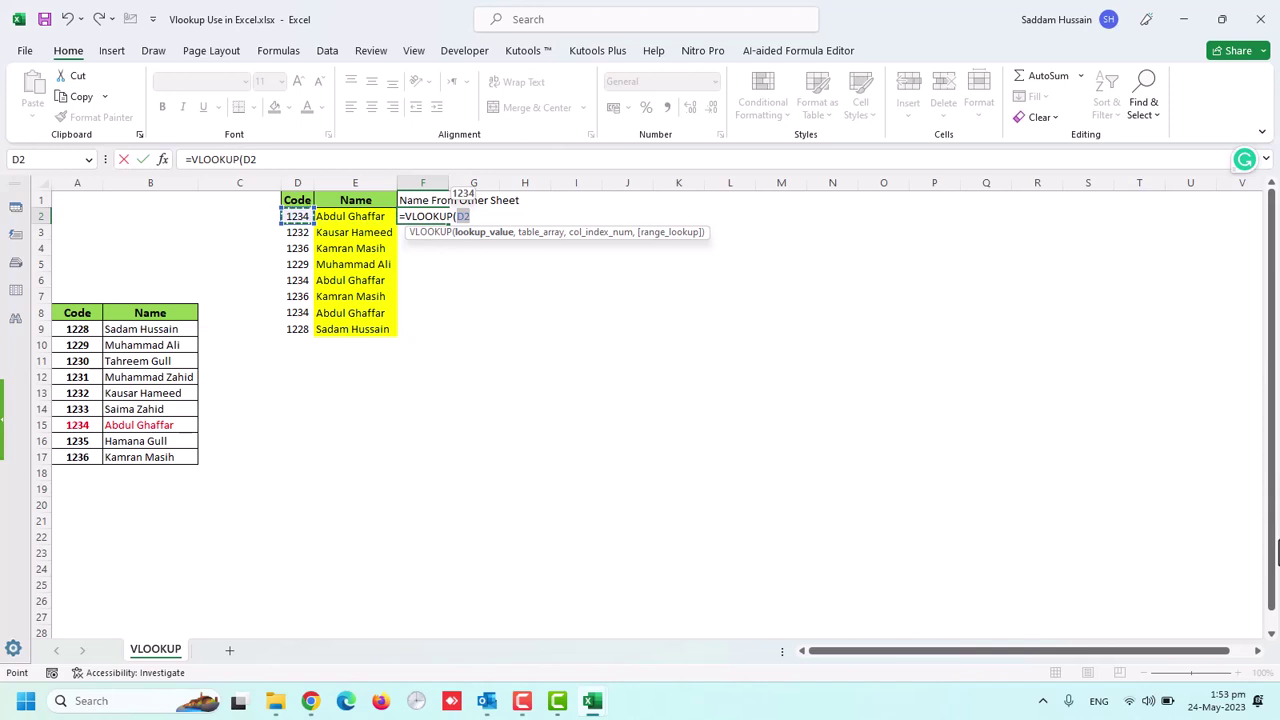
text(,)
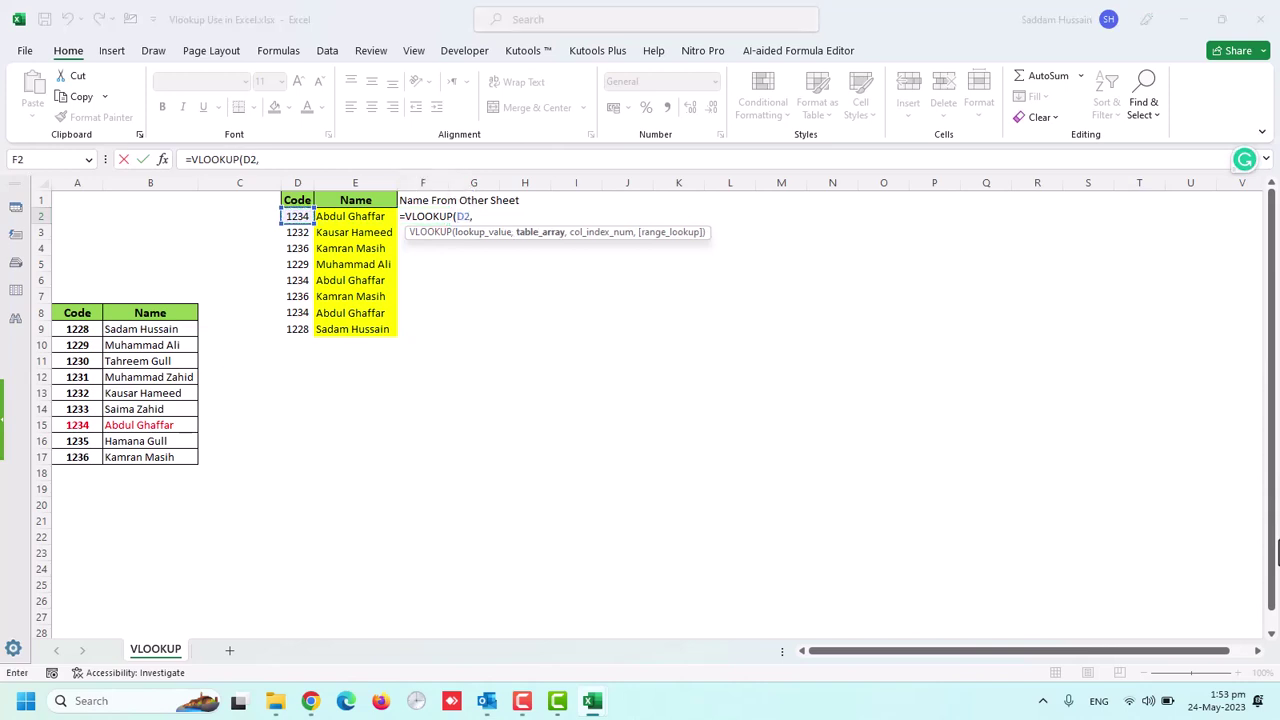
key(ctrl+Tab)
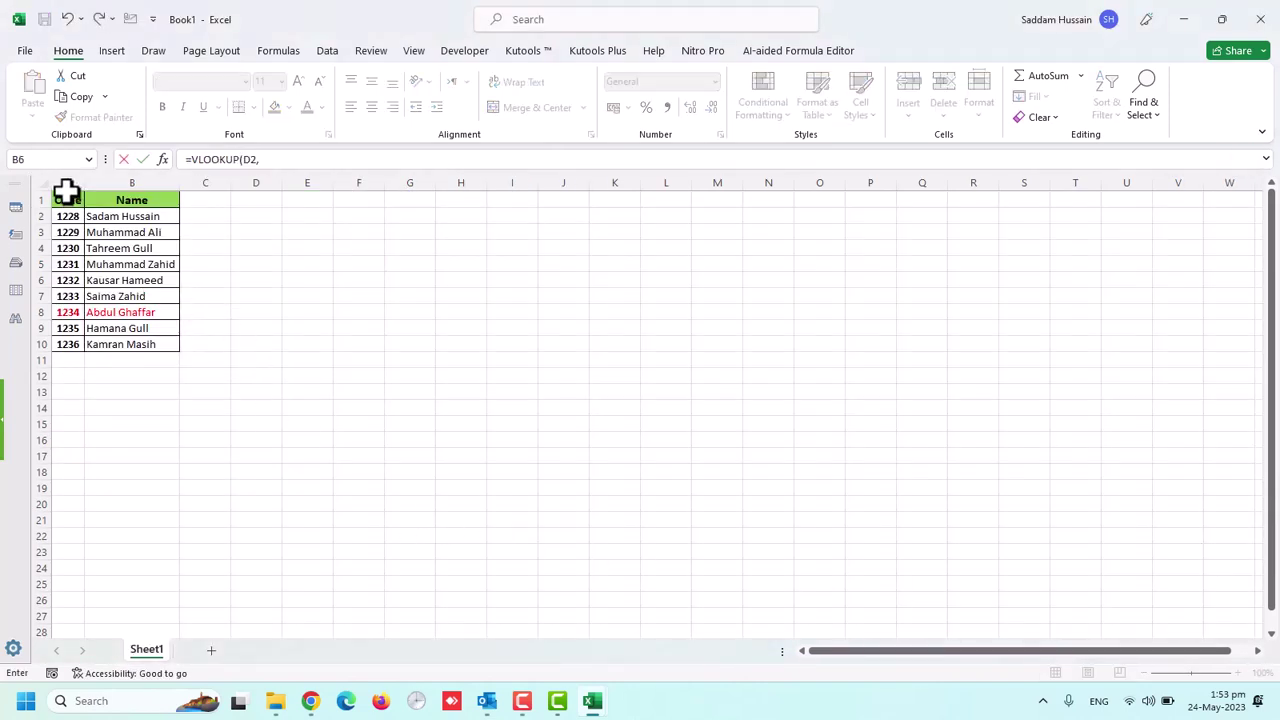
drag(67, 182, 131, 183)
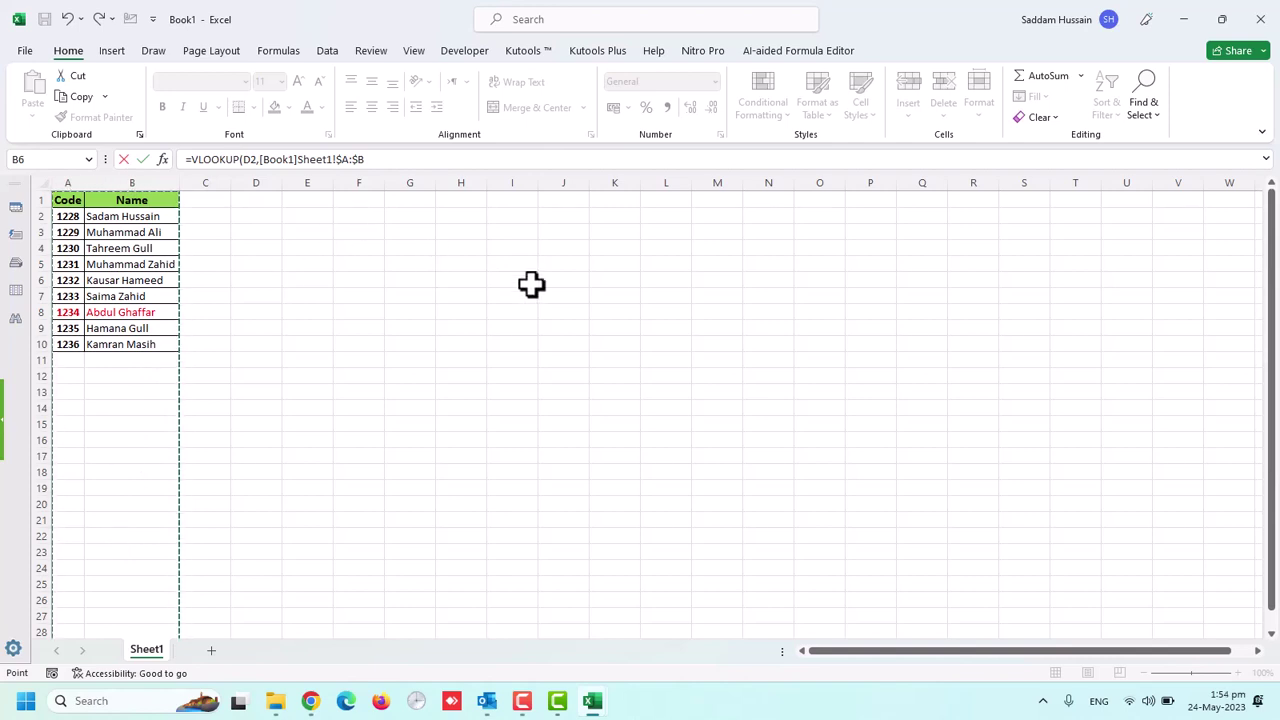
text(,2)
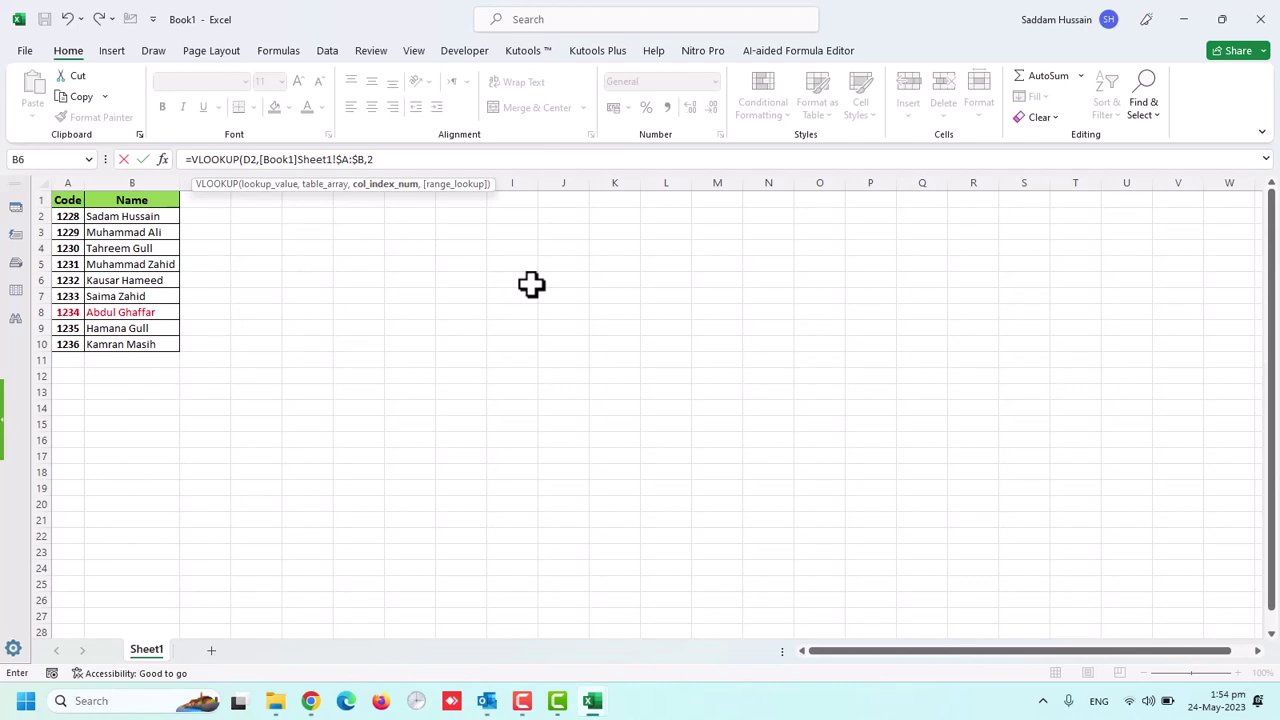
text(,)
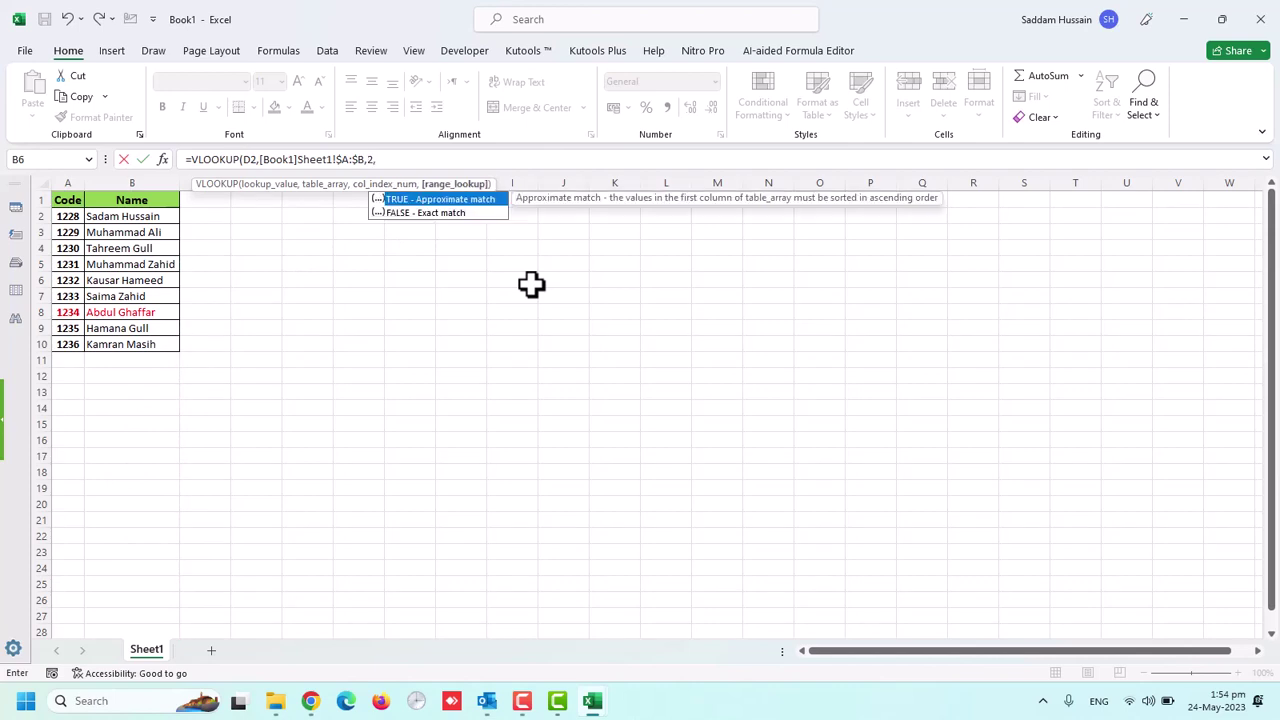
key(Down)
key(Tab)
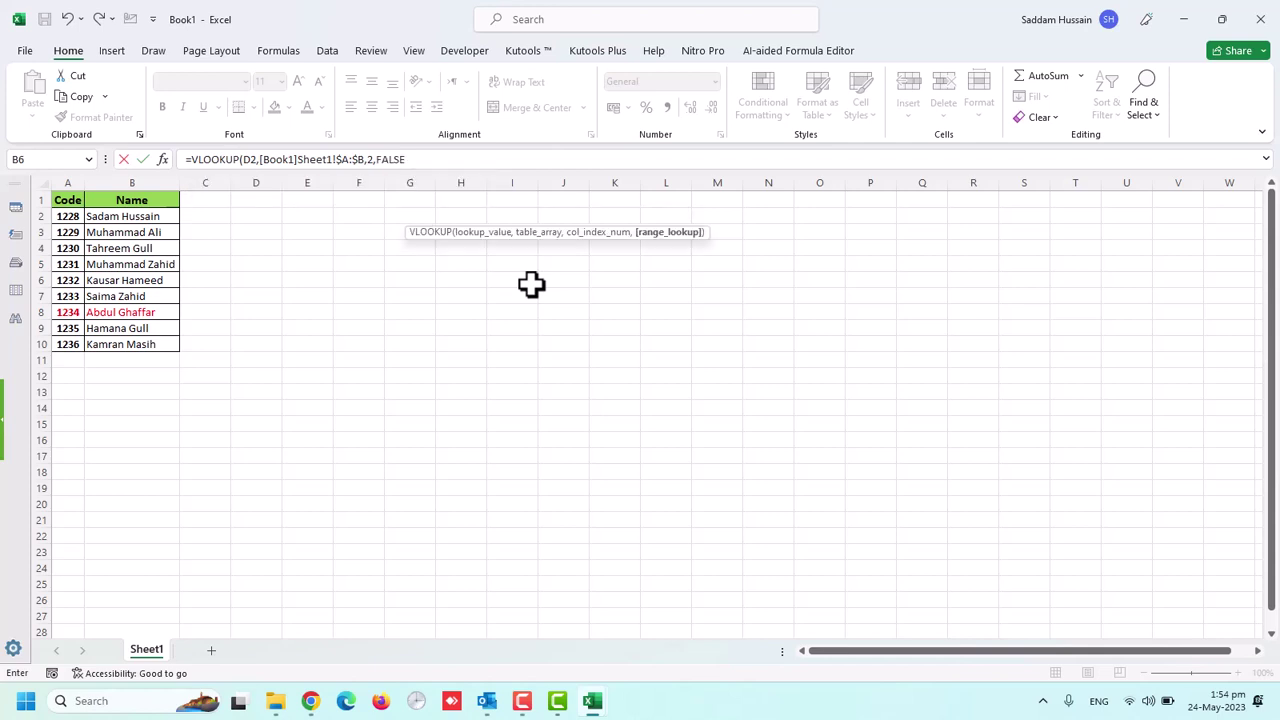
key(Return)
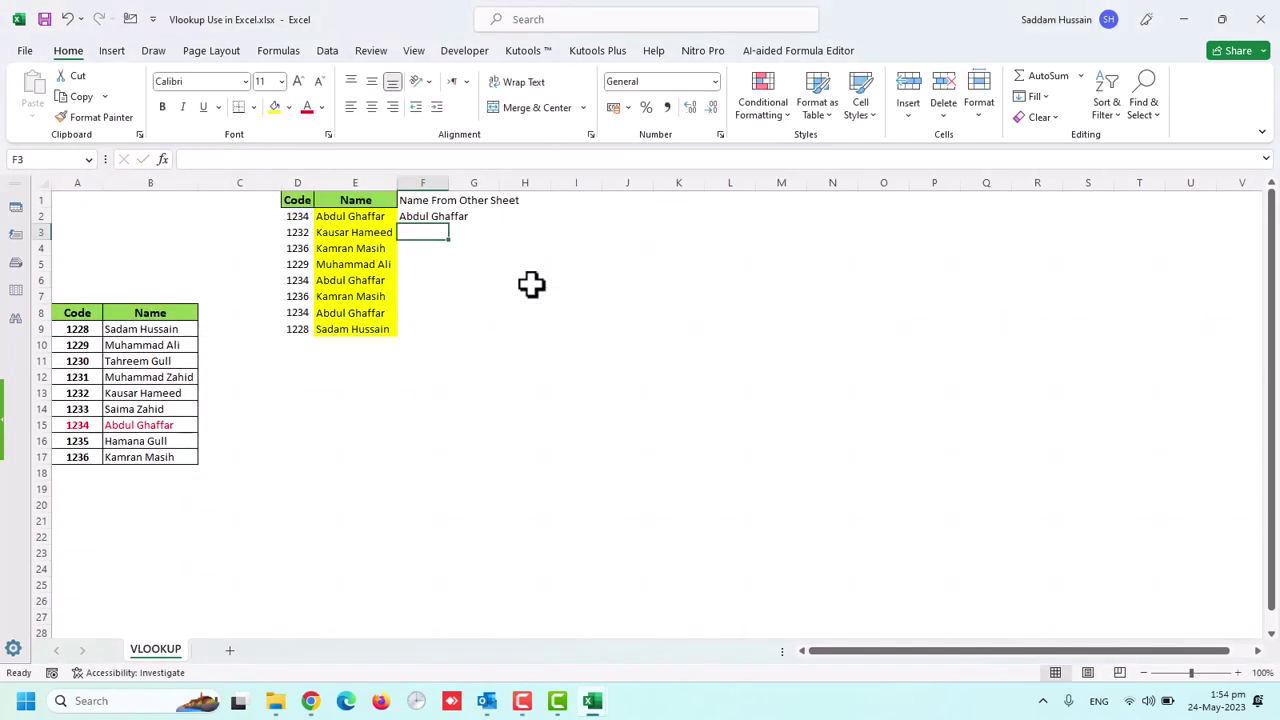
key(Left)
key(Left)
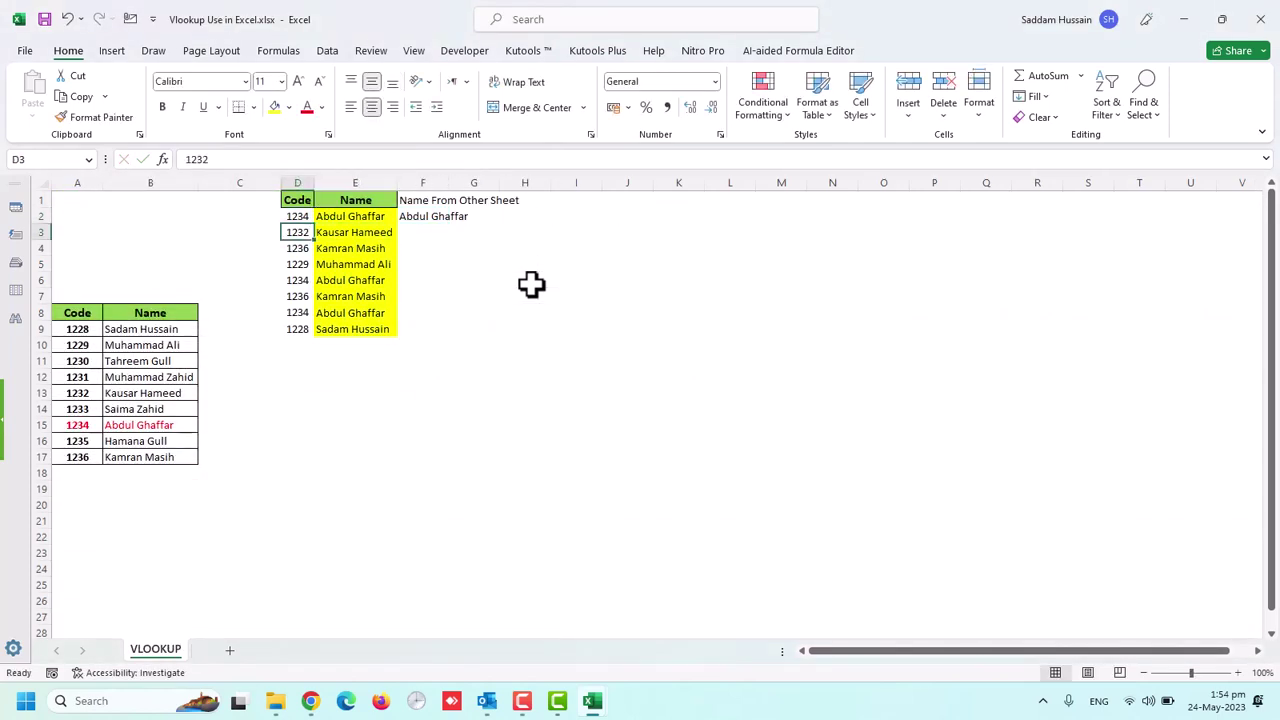
Add code 1990 with name Pakistan to the bottom of Book1's table
key(ctrl+Down)
key(ctrl+Tab)
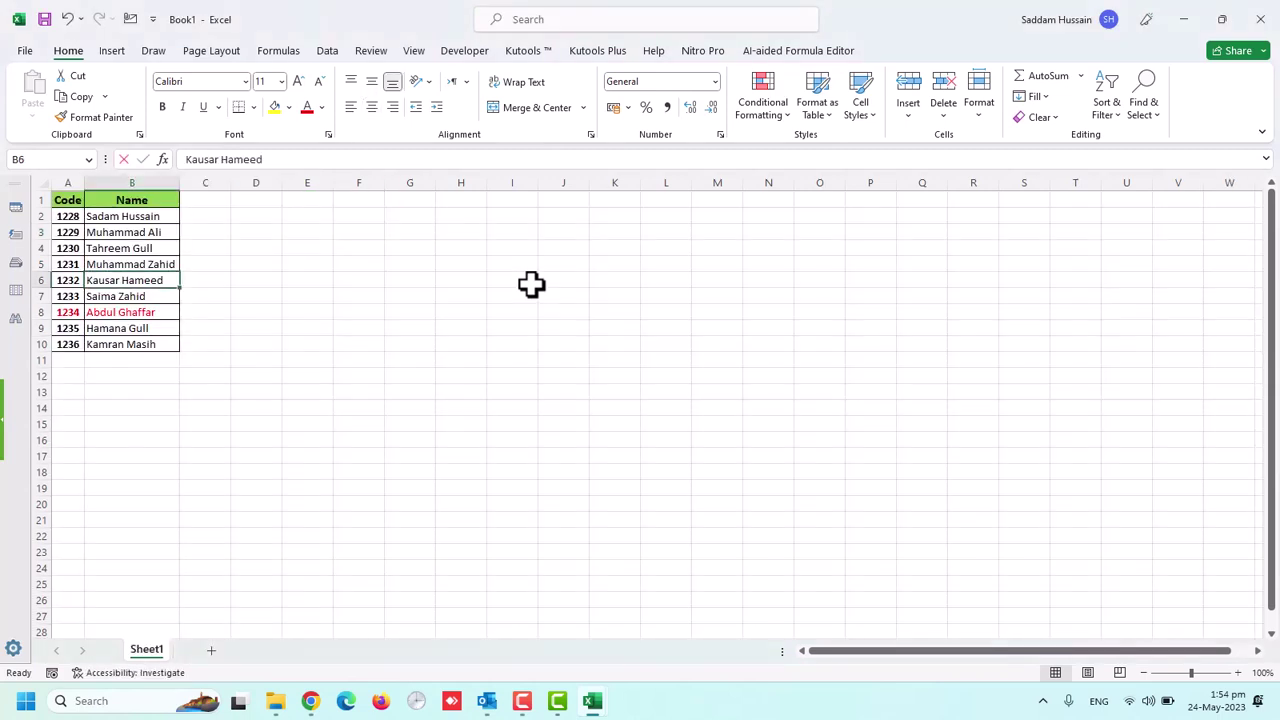
key(Left)
key(Down)
key(Down)
key(Down)
key(Down)
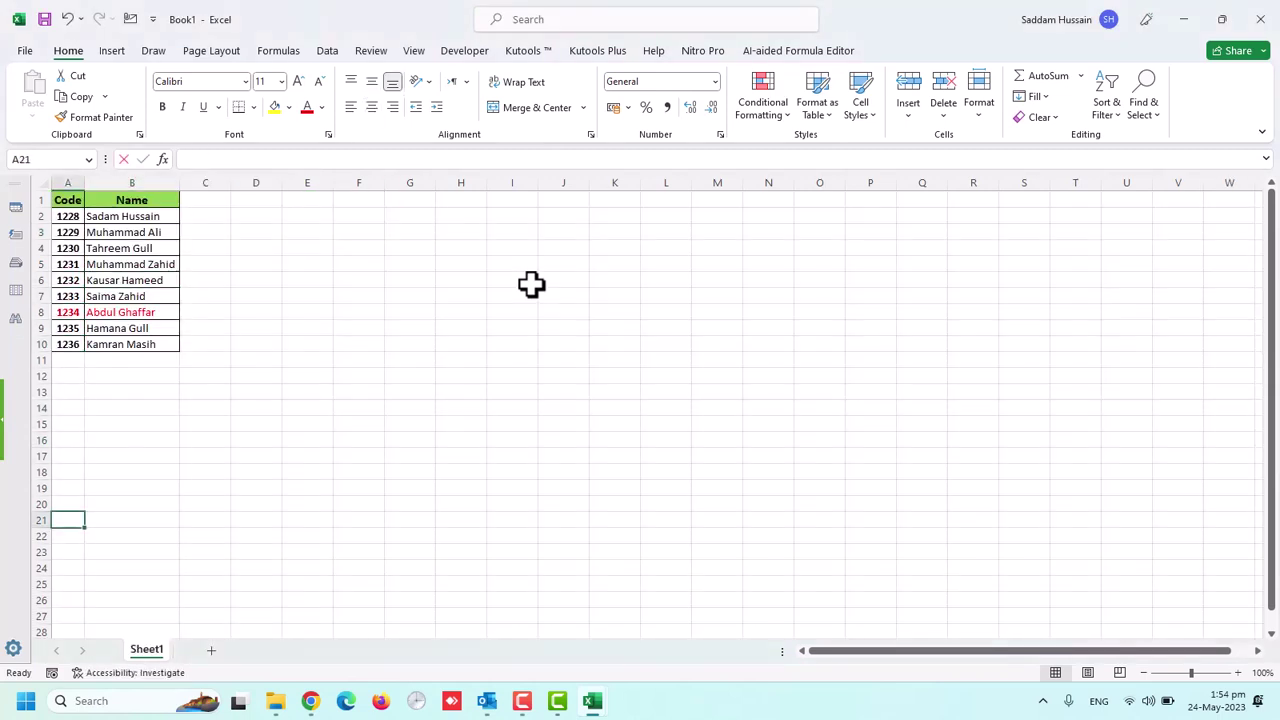
text(1990)
key(Tab)
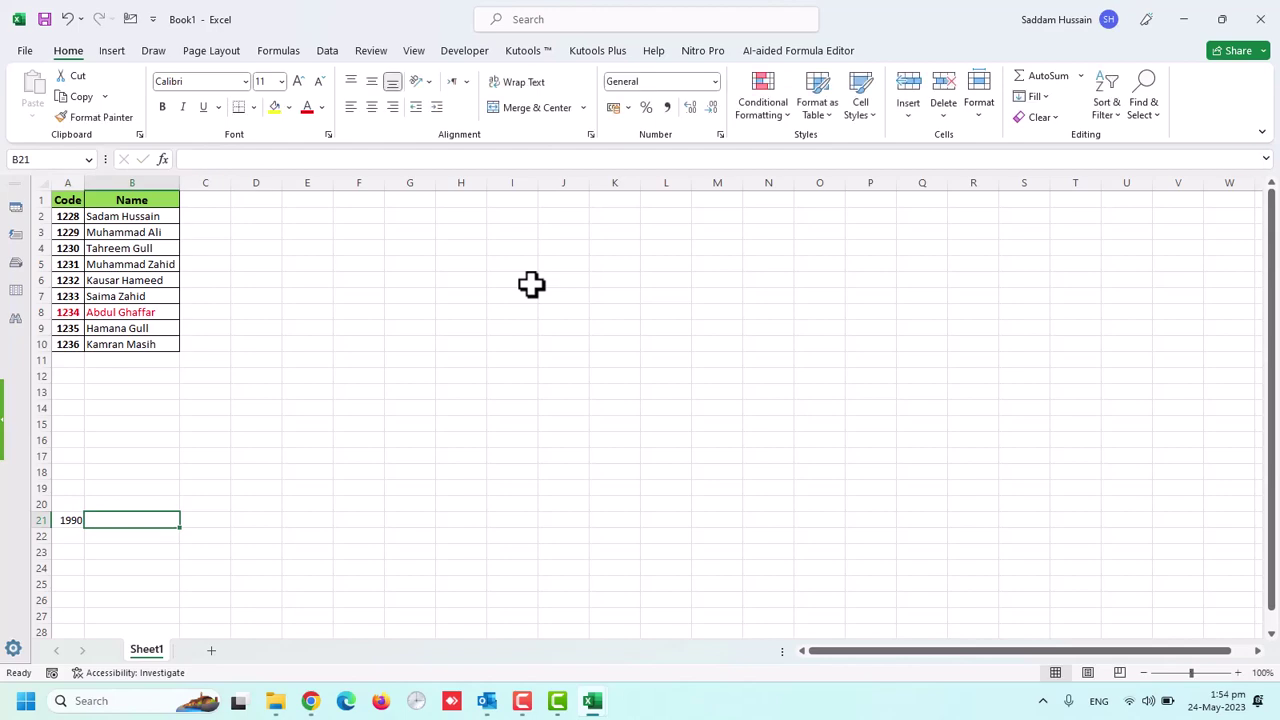
text(Pakistan)
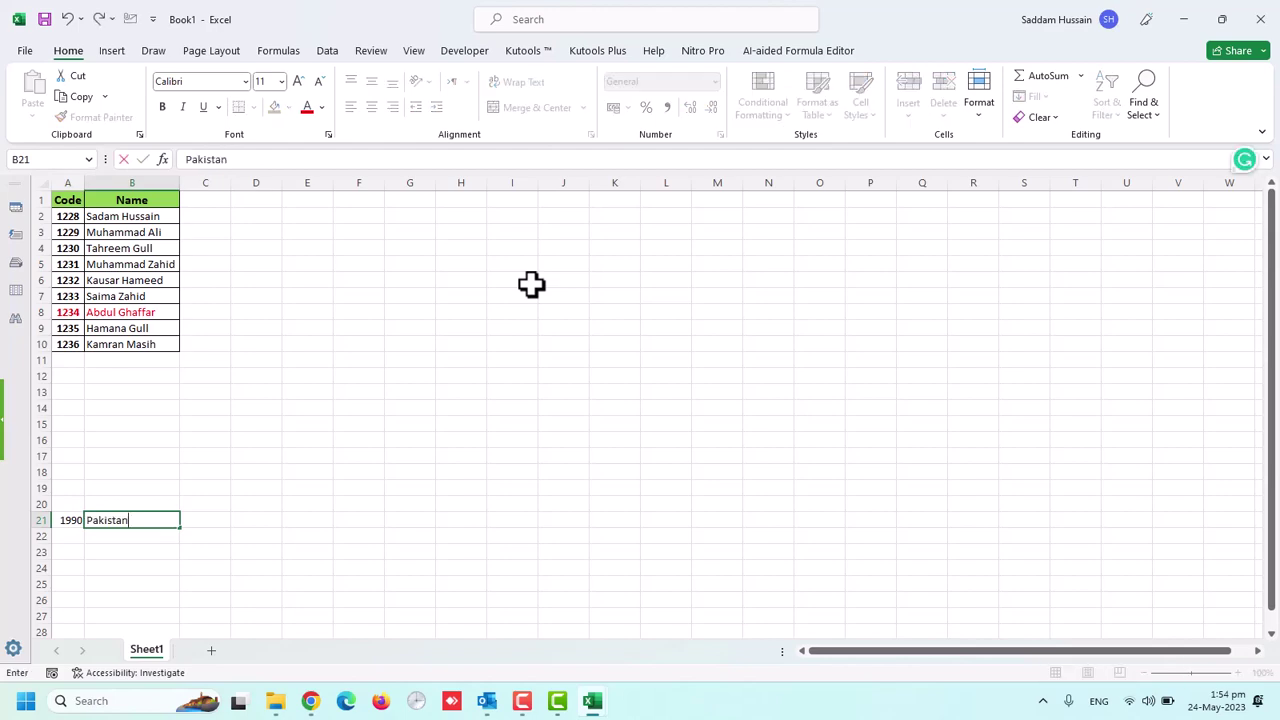
key(Tab)
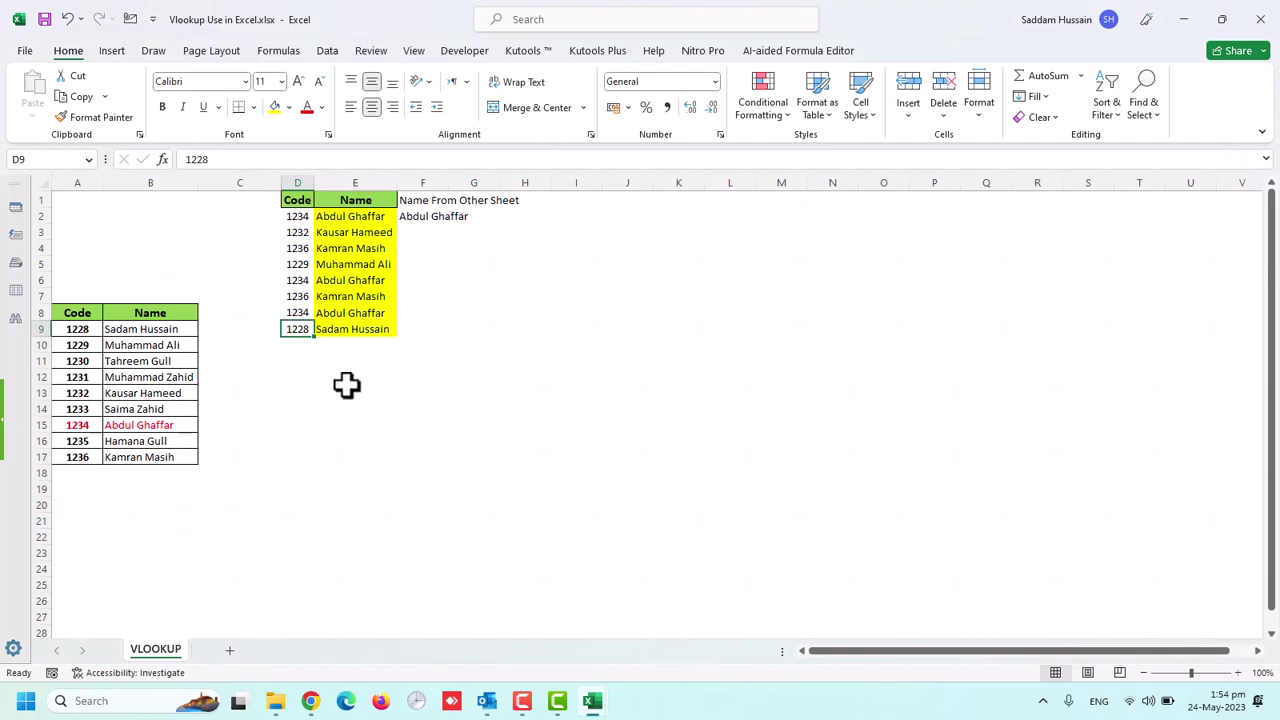
Enter 1990 as a new code in D10 of the Vlookup sheet
click(300, 360)
text(19)
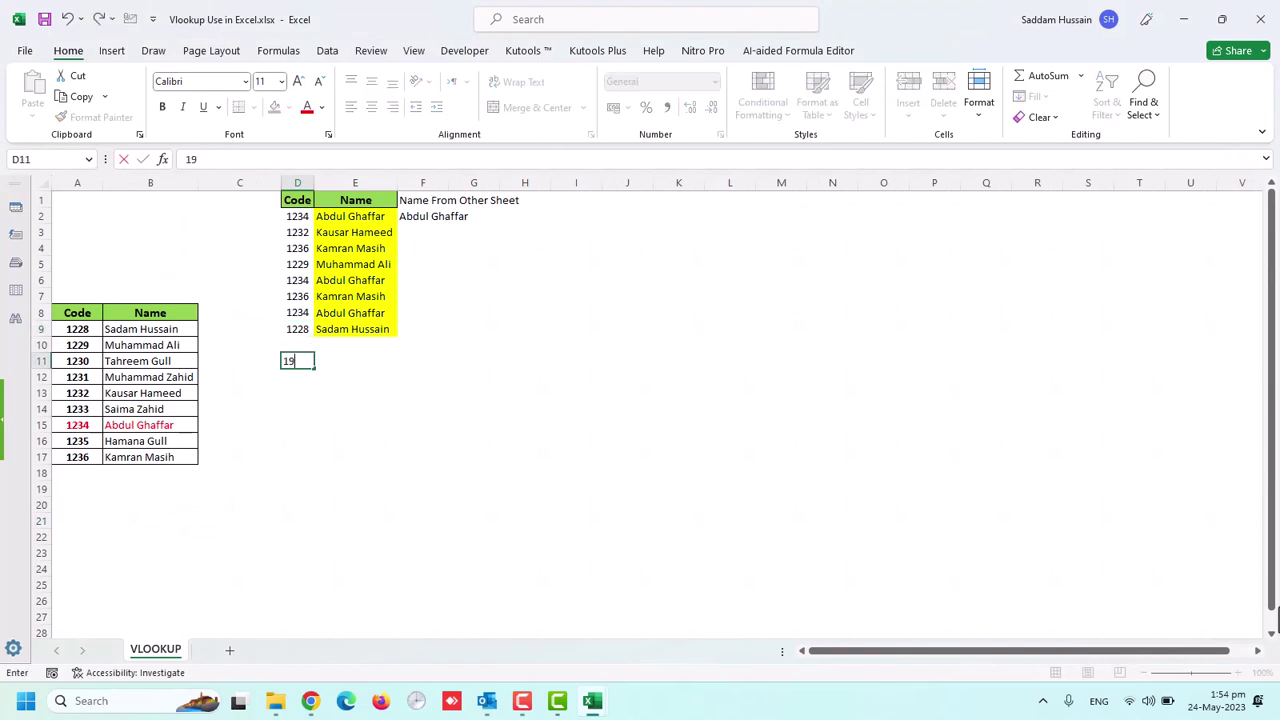
key(Escape)
click(297, 344)
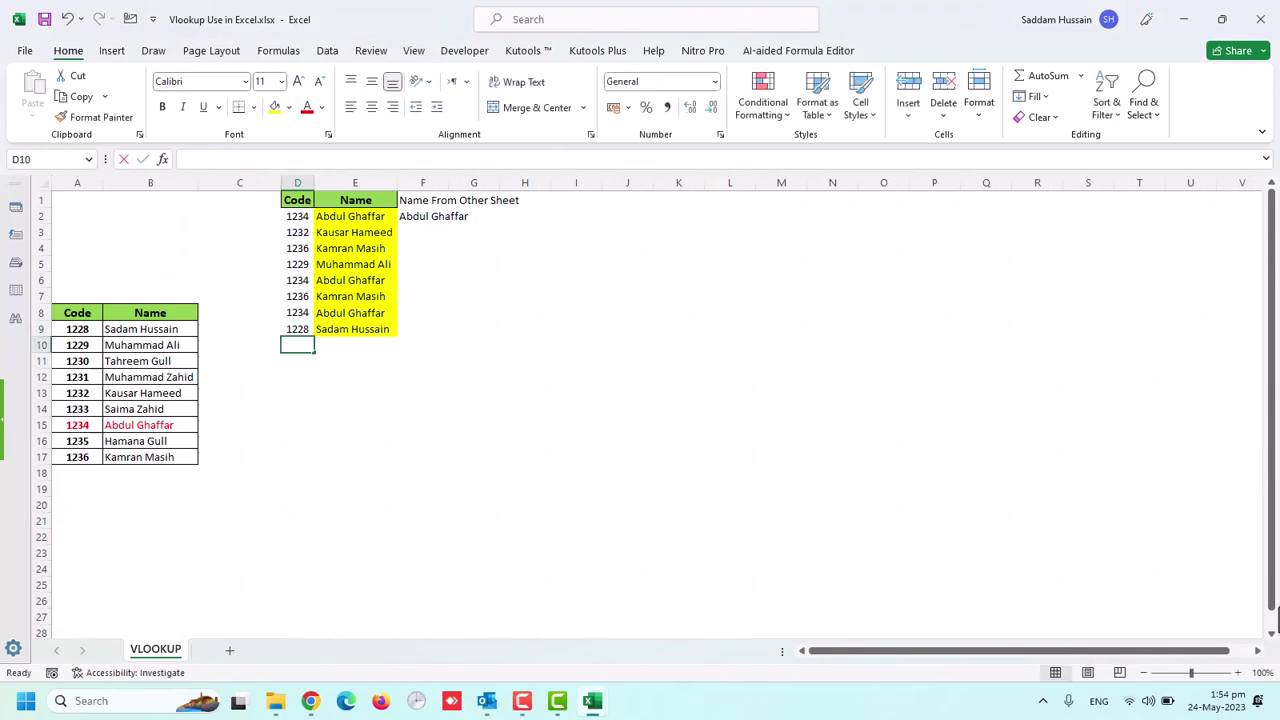
text(1990)
key(Return)
Review row 10, where E10 shows #N/A because code 1990 isn't in A8:B17
click(297, 344)
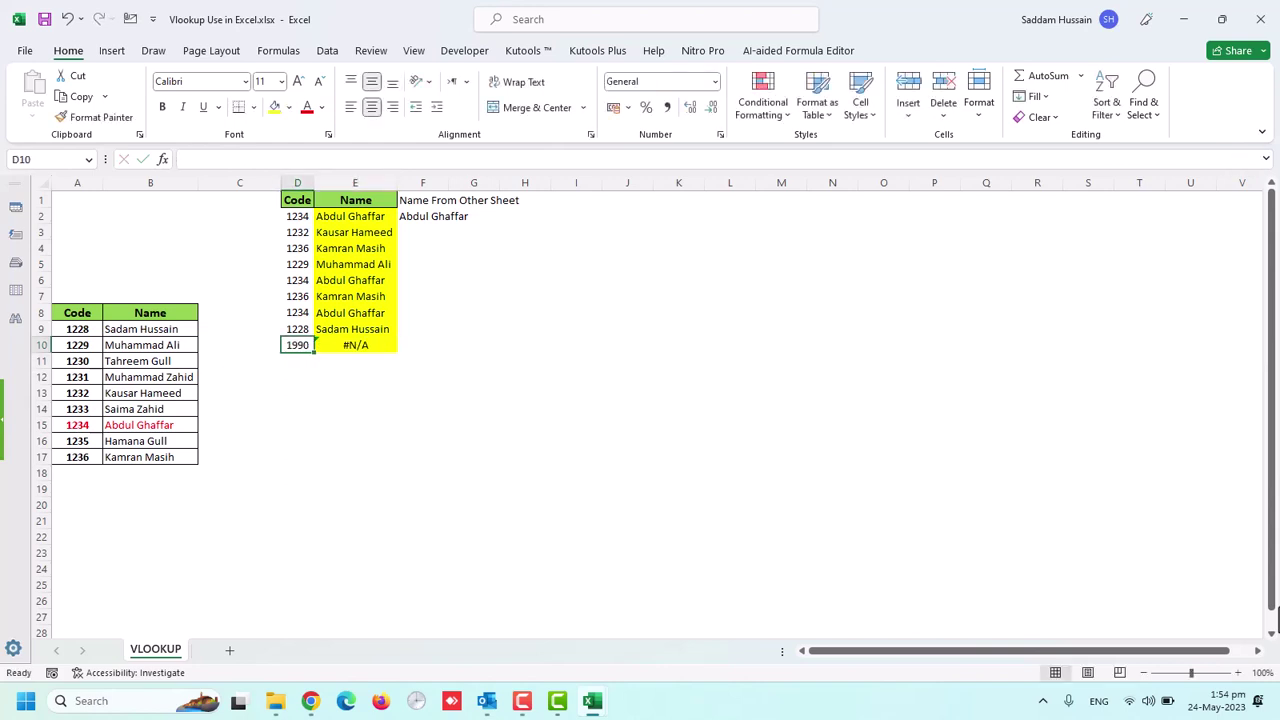
click(355, 344)
click(239, 344)
click(150, 344)
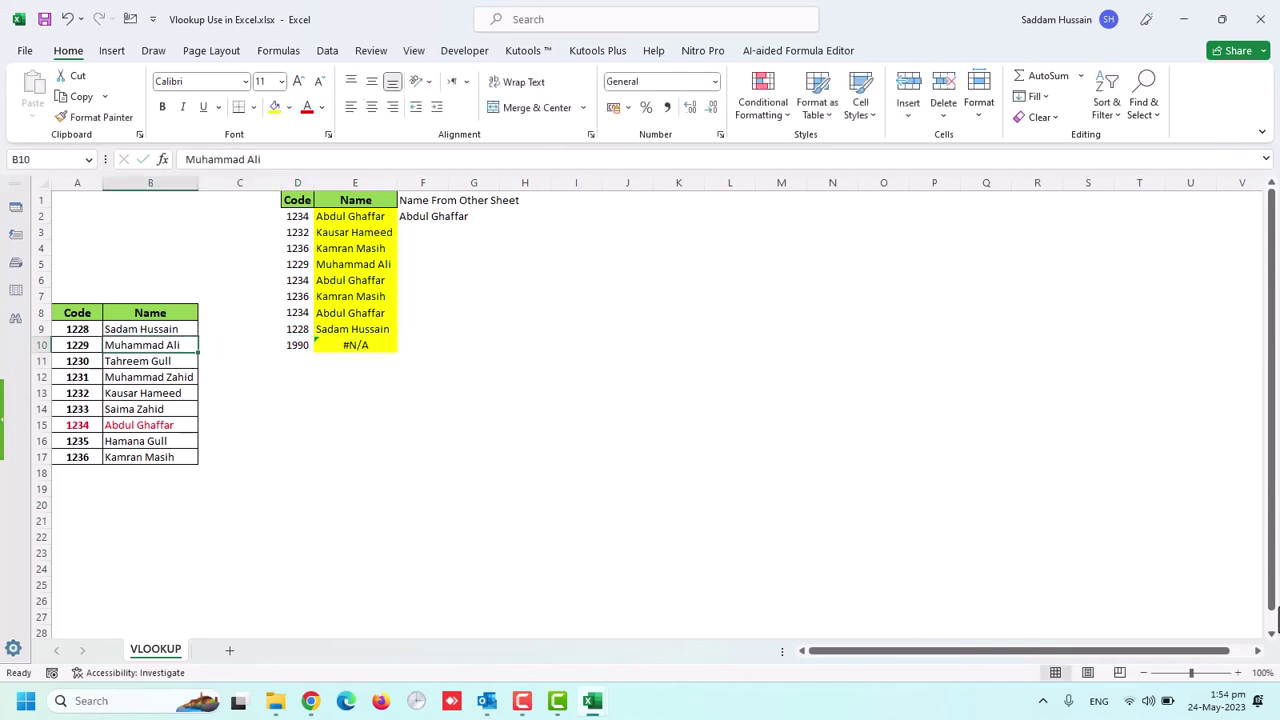
click(355, 344)
click(422, 344)
mouse_move(422, 216)
mouse_down()
mouse_move(422, 232)
mouse_move(446, 218)
mouse_up()
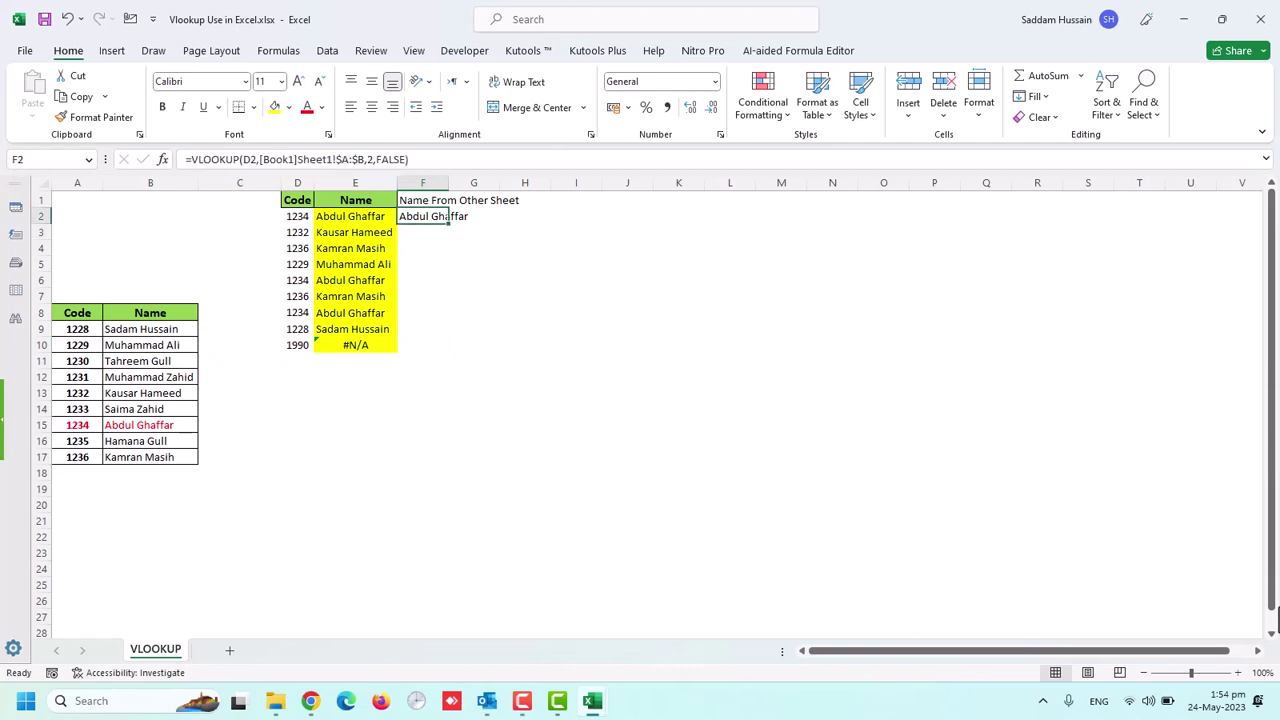
Fill the F2 cross-workbook lookup down to F10, so code 1990 shows Pakistan, then return to Book1
drag(448, 222, 449, 349)
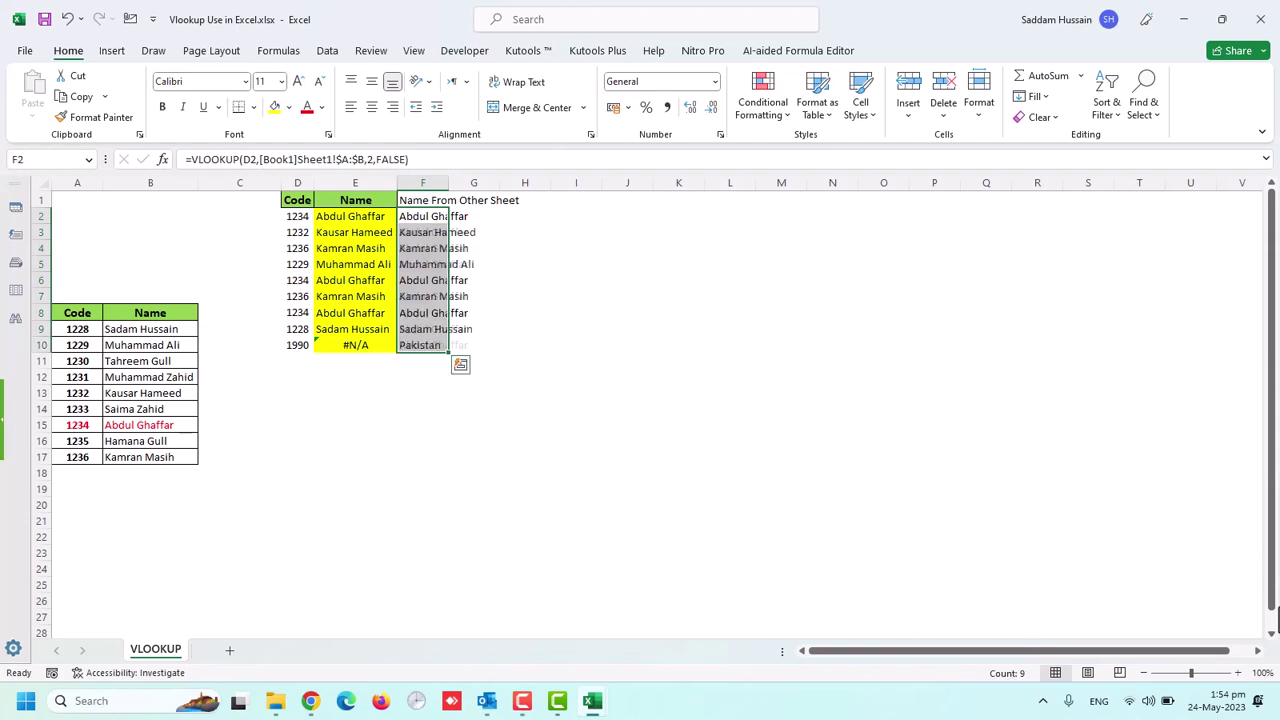
click(422, 345)
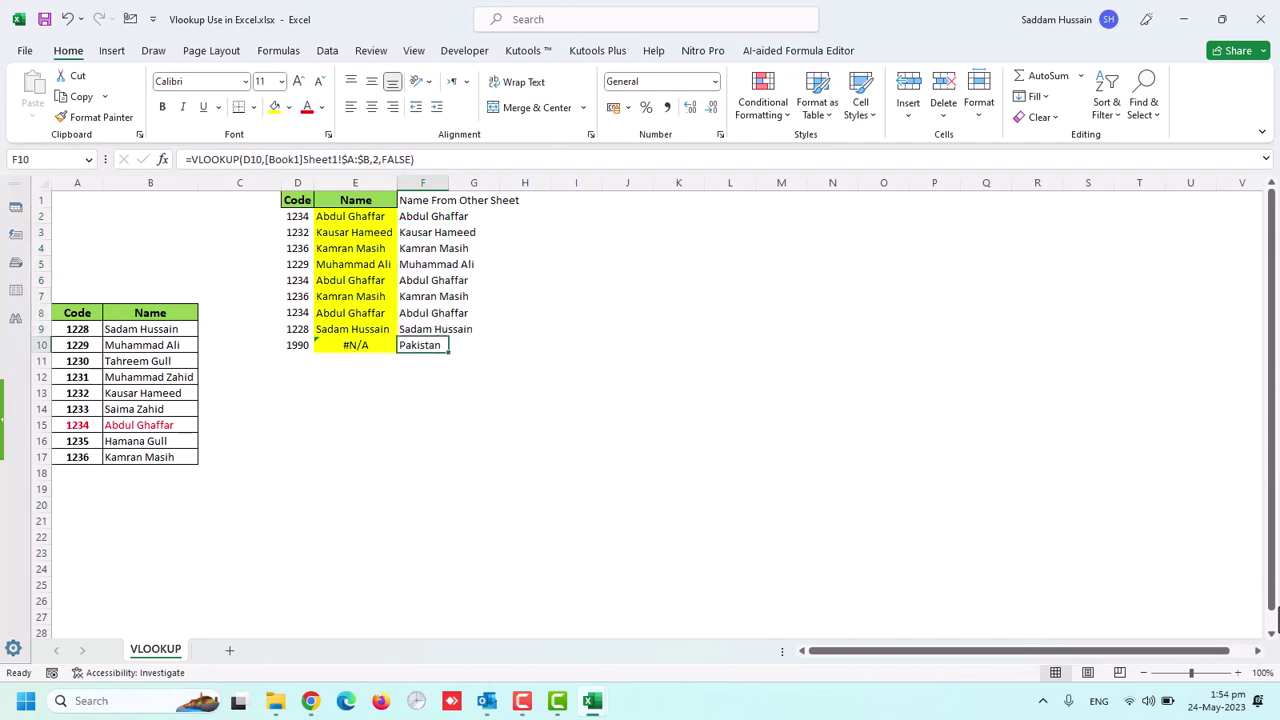
key(Left)
key(Right)
key(ctrl+Tab)
In Book1, change the name for code 1990 from Pakistan to India
key(Left)
key(Left)
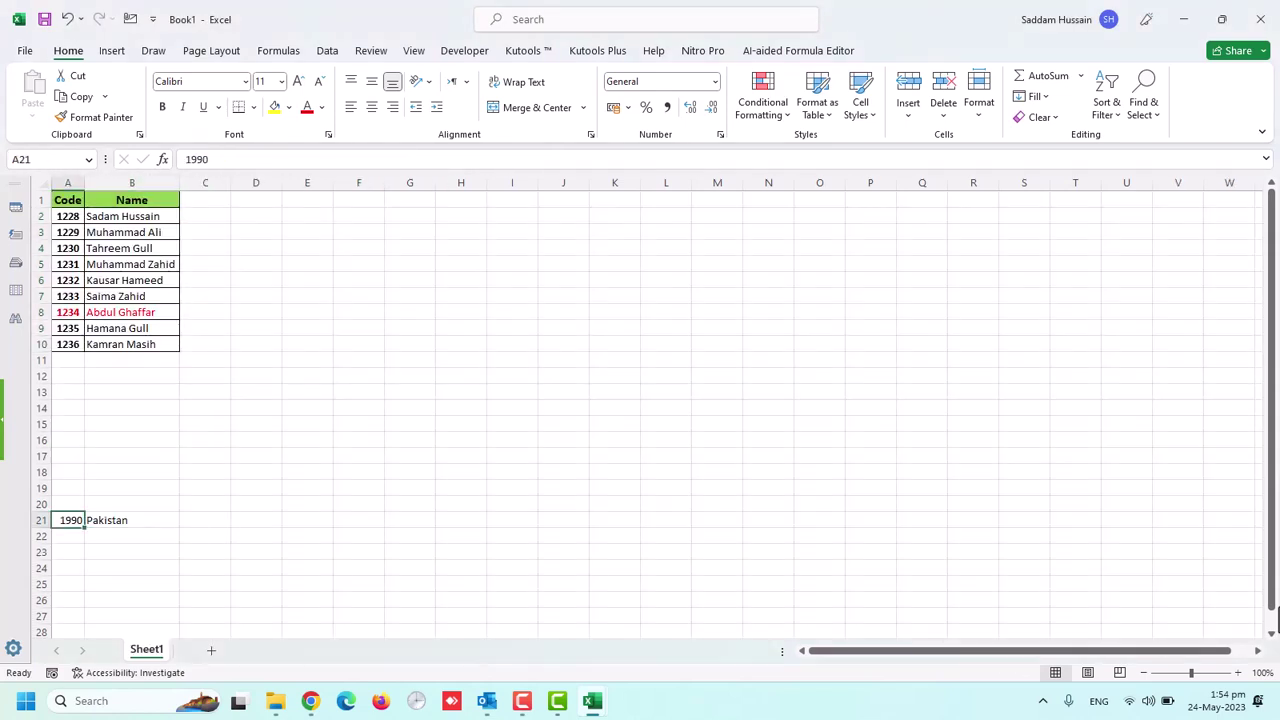
click(131, 520)
text(India)
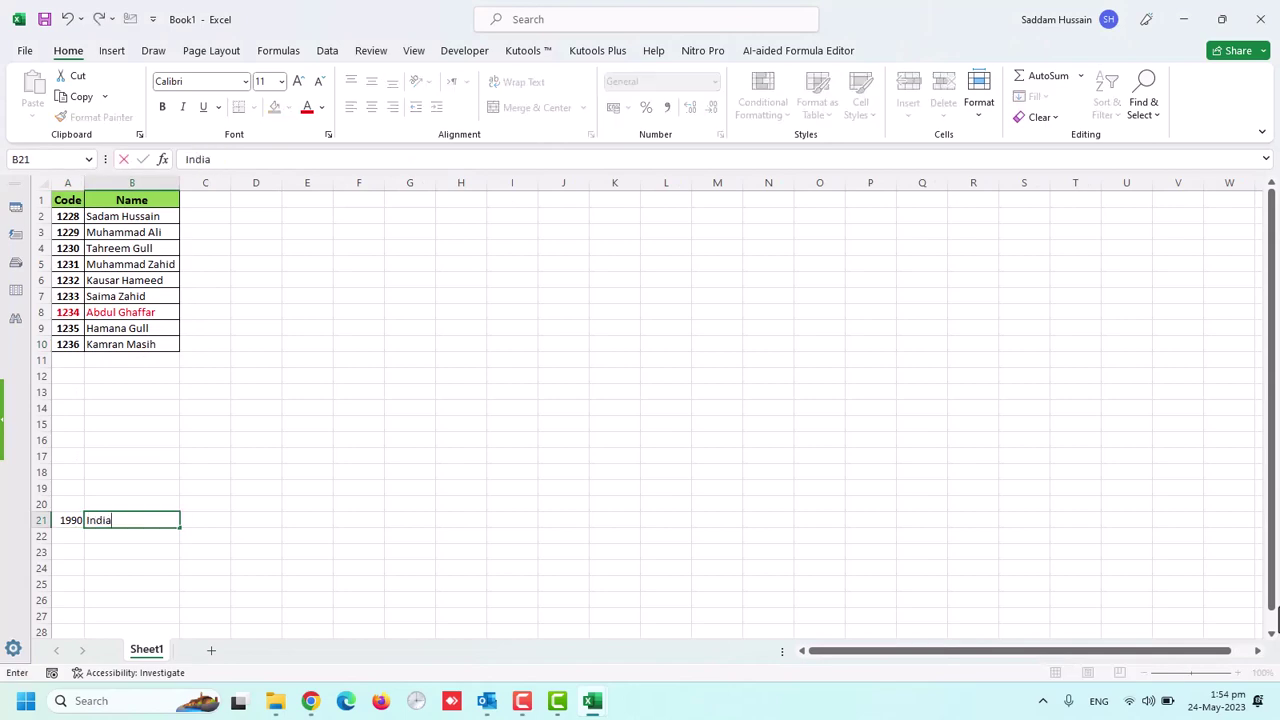
key(Return)
Back in the Vlookup workbook, inspect E10's lookup formula, which returns #N/A for code 1990
key(ctrl+Tab)
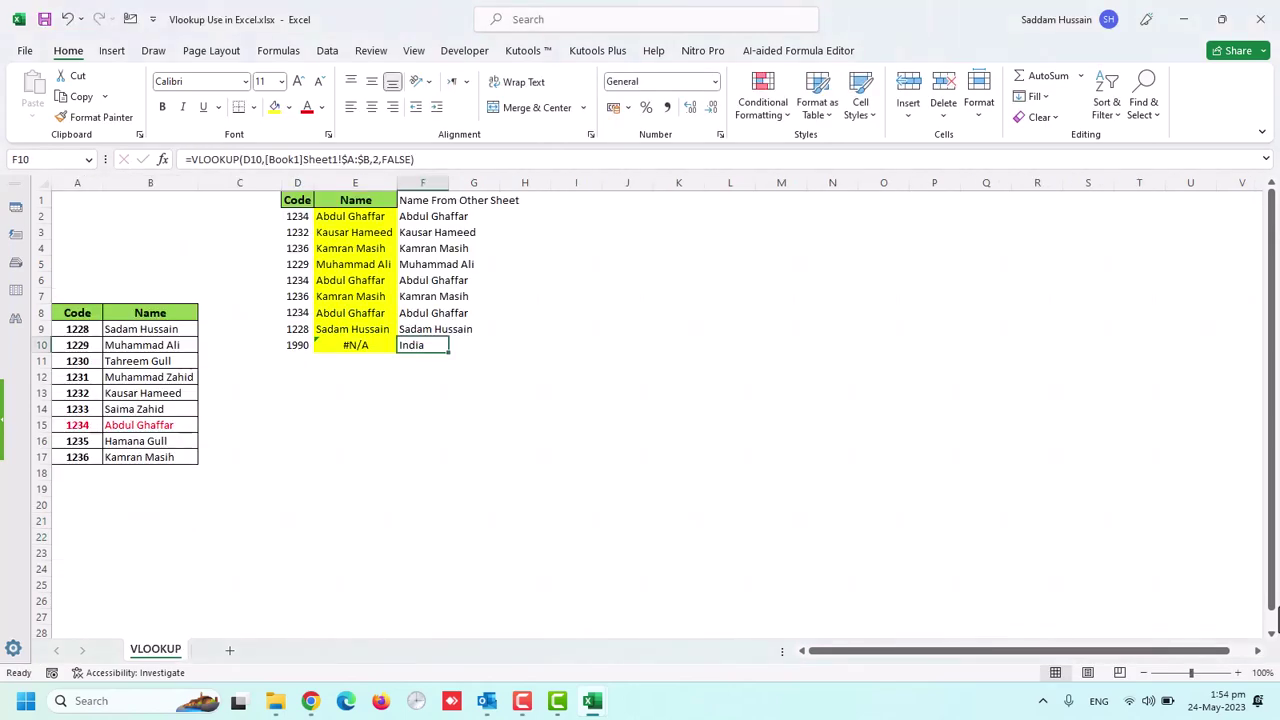
key(Left)
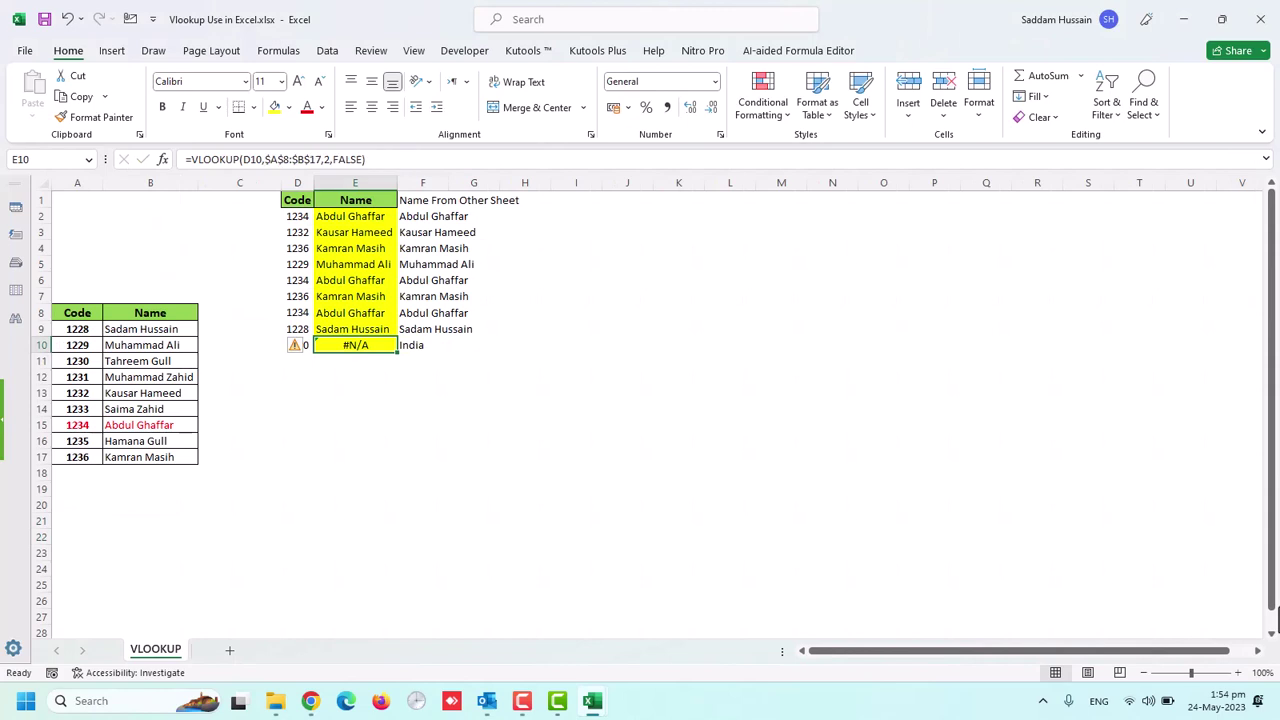
key(Down)
key(Up)
key(F2)
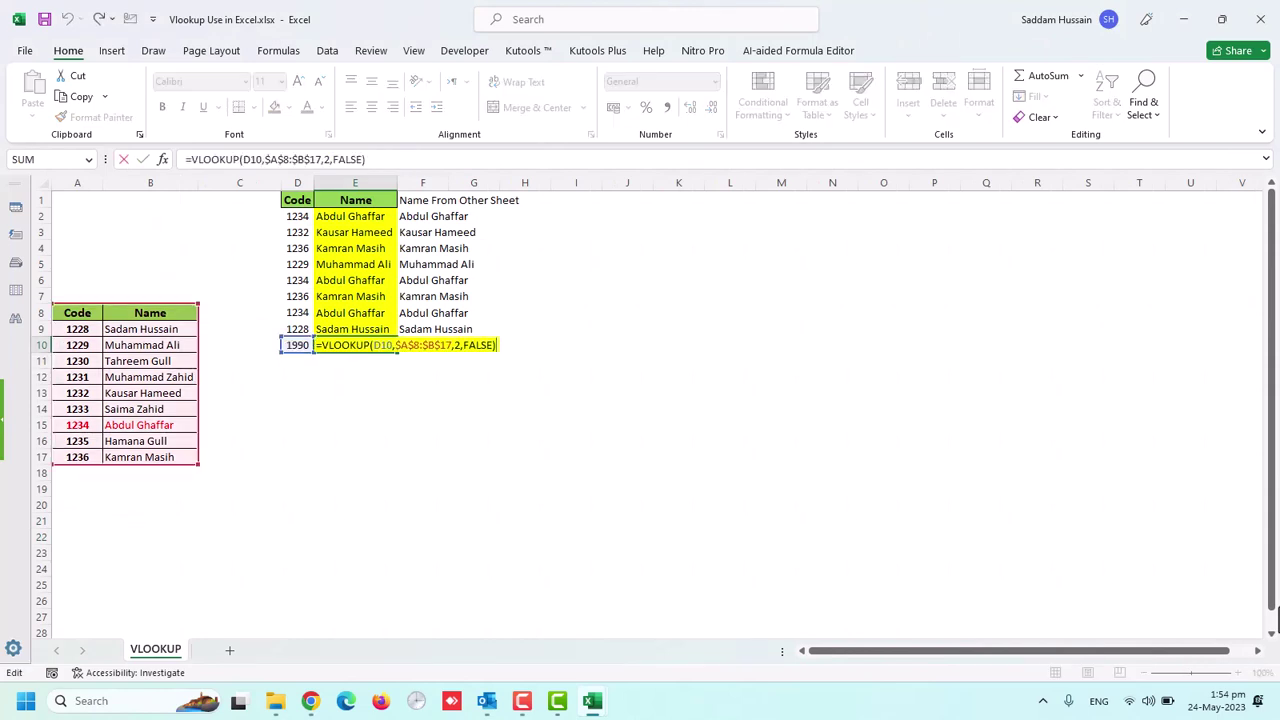
key(Escape)
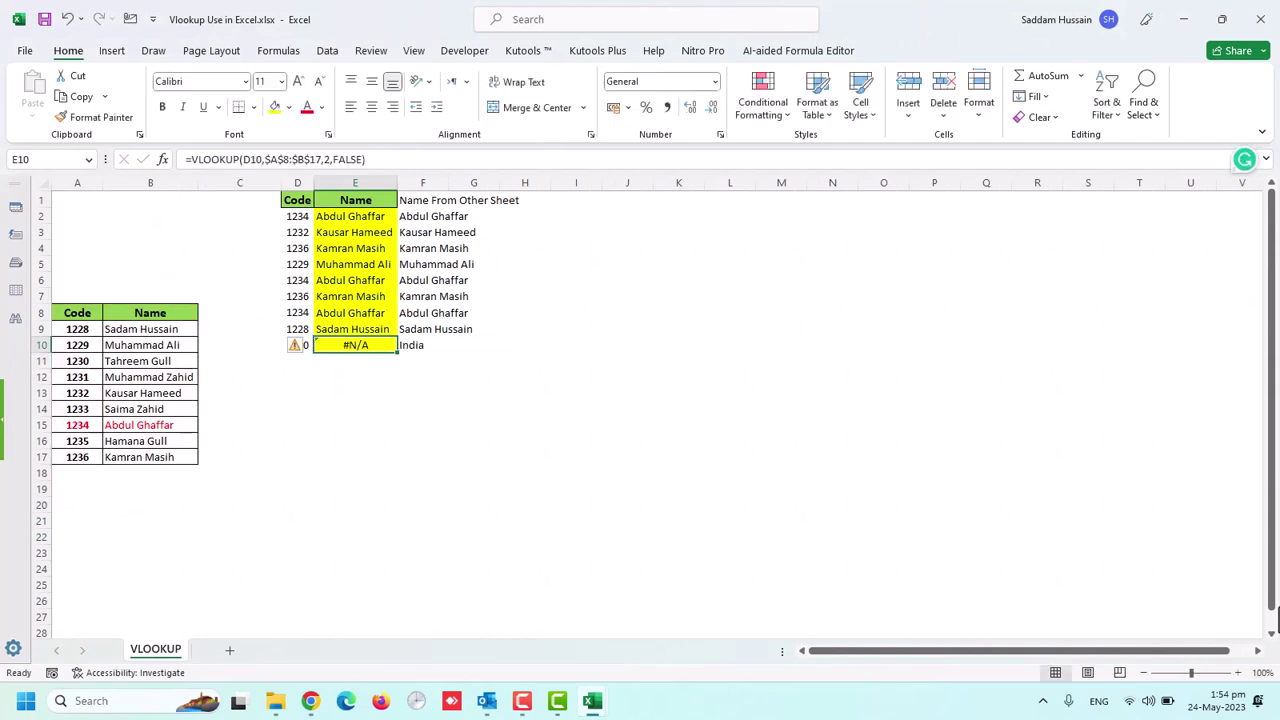
key(Left)
key(Left)
key(Left)
key(Left)
Add code 1990 with name Pakistan to the code table in row 20
key(Down)
key(Down)
key(Down)
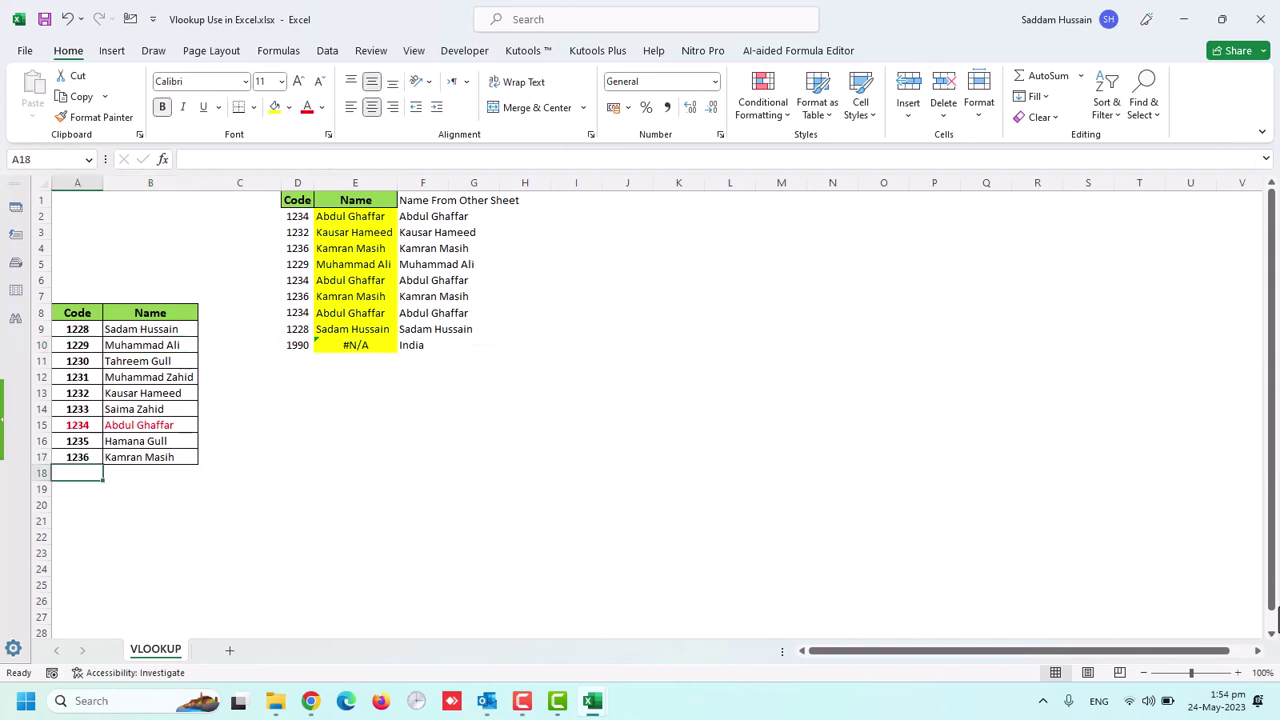
key(Down)
key(Down)
text(199)
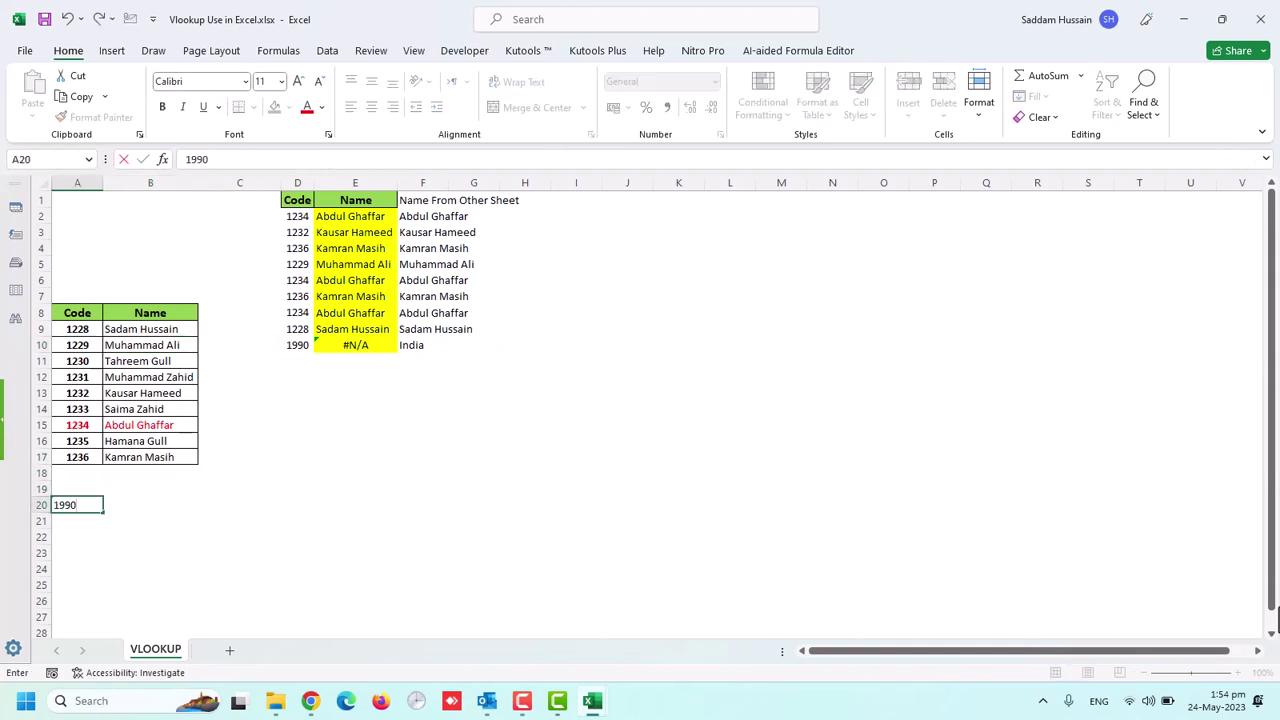
key(Tab)
text(Pa)
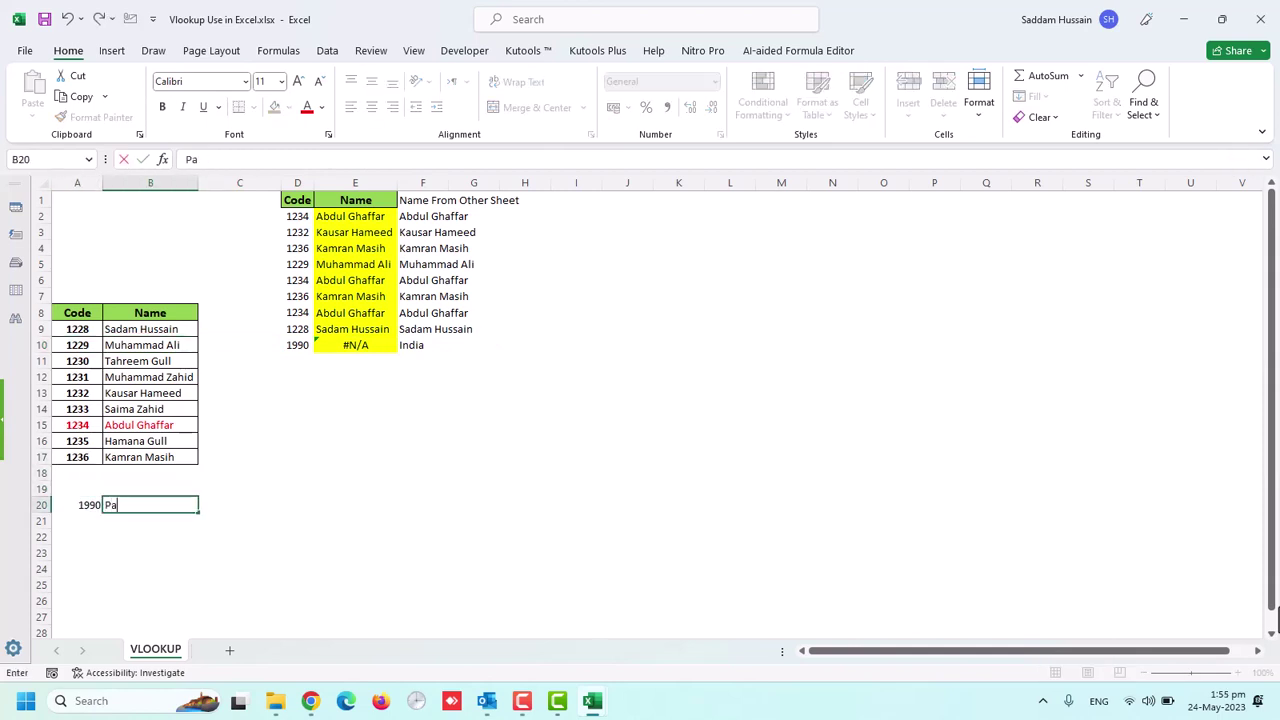
text(kistan)
key(Tab)
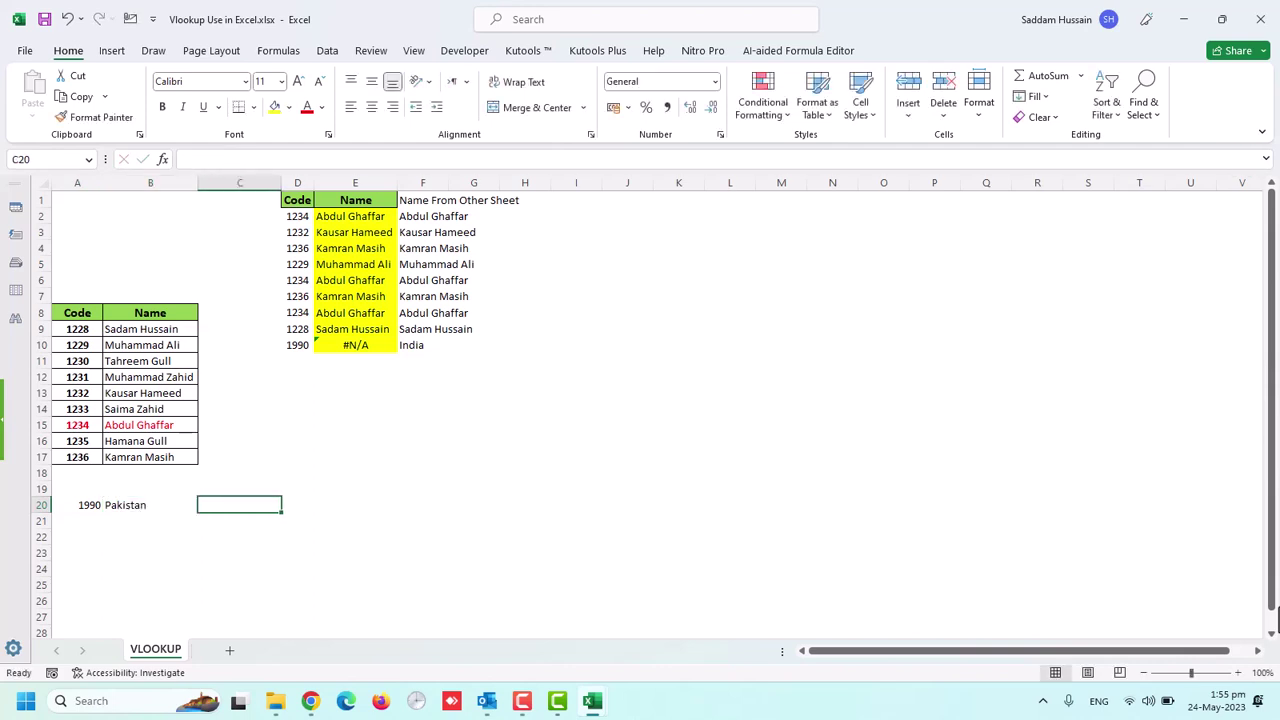
Extend E10's lookup range to $A$8:$B$21 so it returns Pakistan, then recheck the formula
click(380, 342)
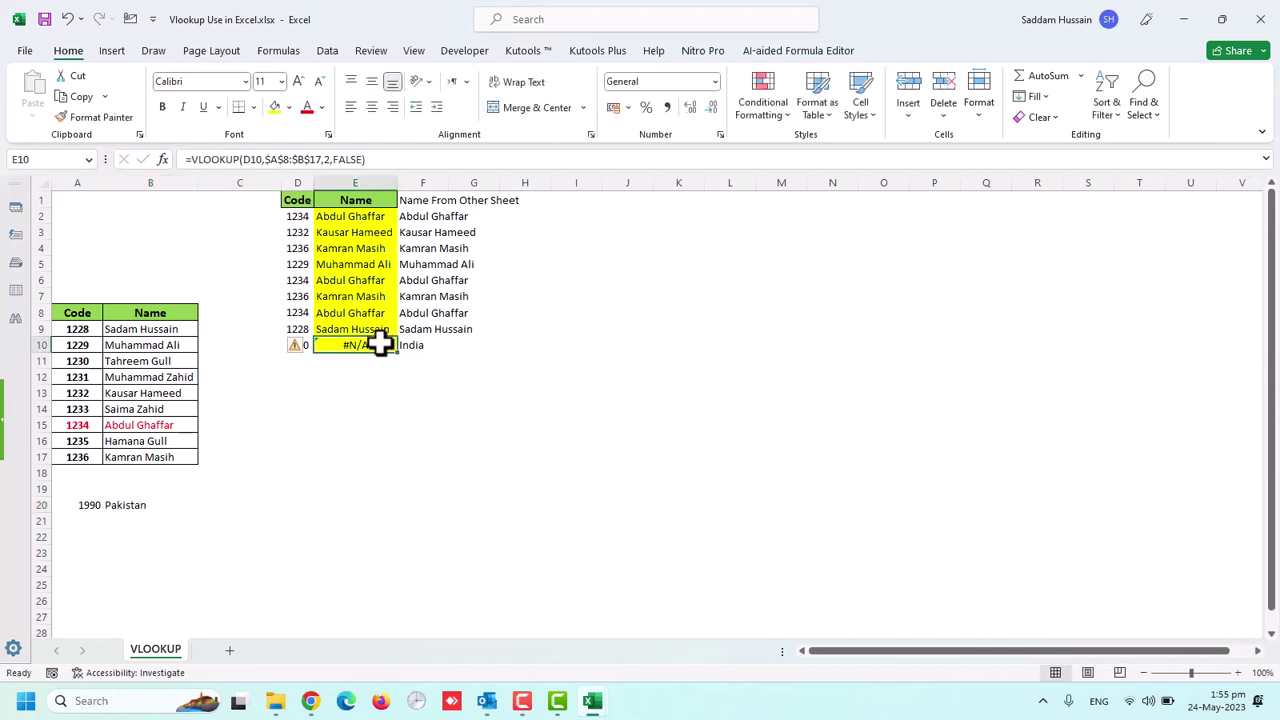
key(F2)
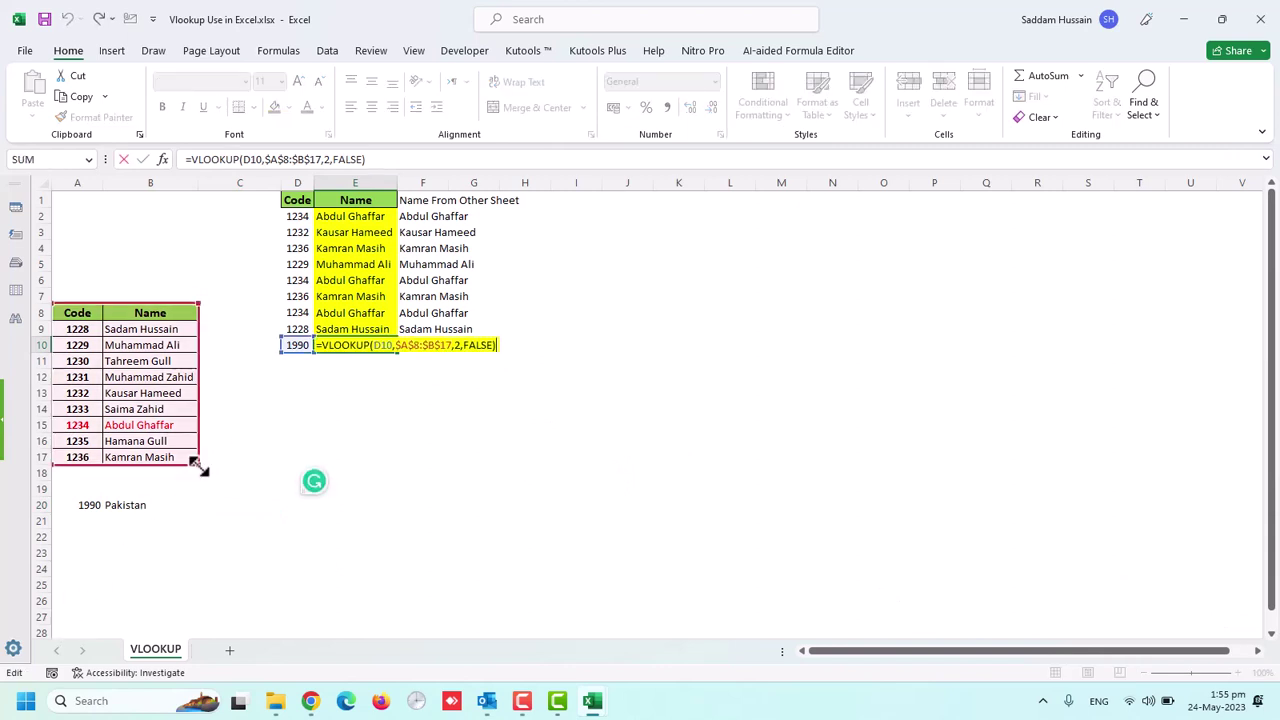
drag(197, 465, 189, 527)
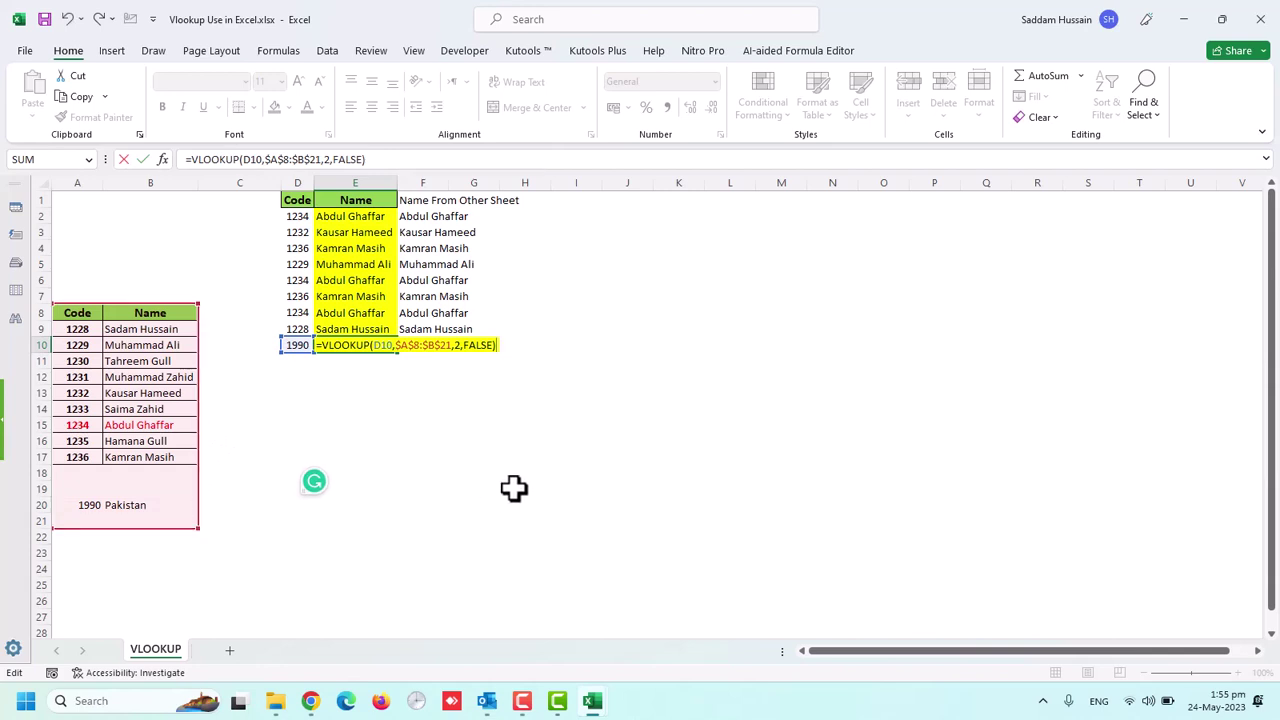
key(Return)
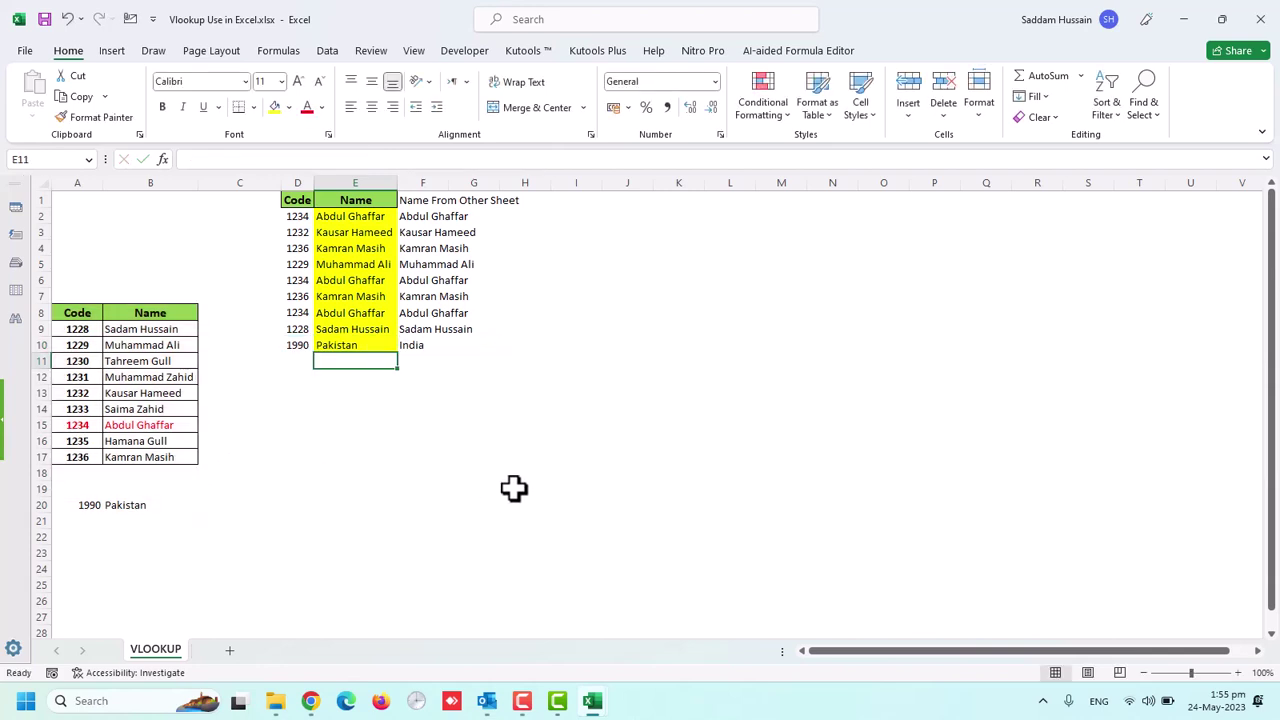
key(Up)
key(F2)
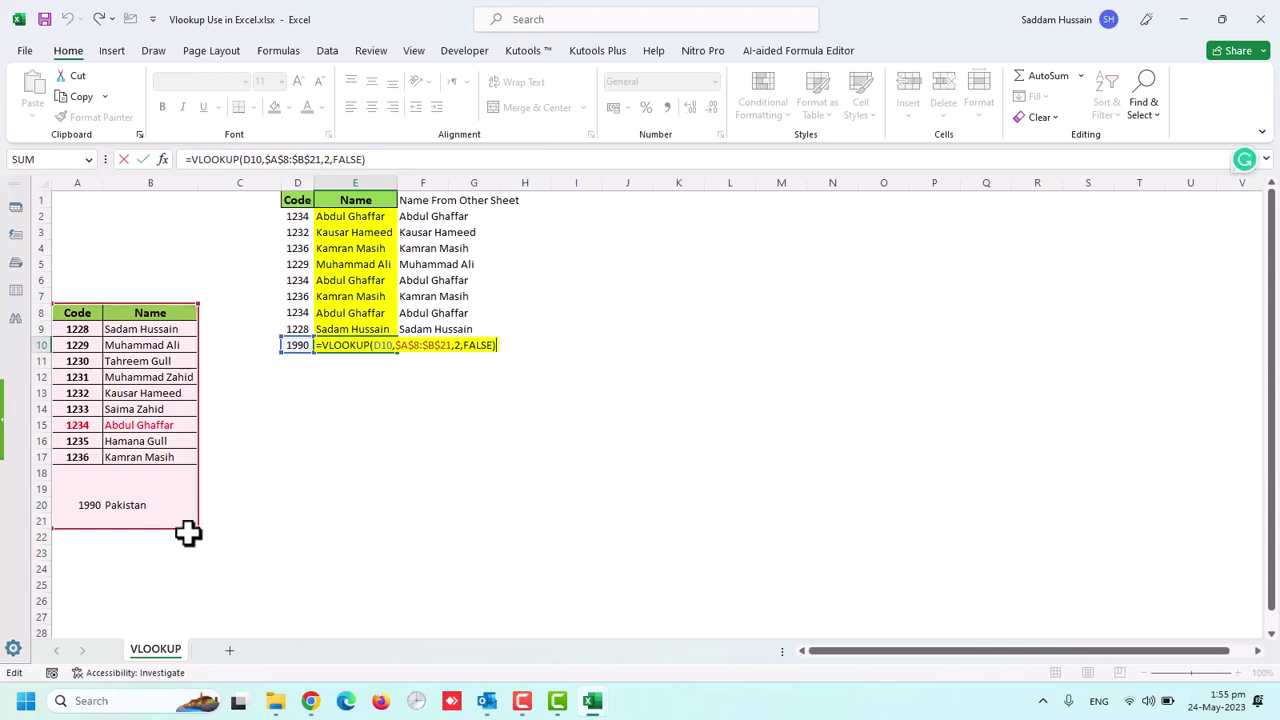
key(Return)
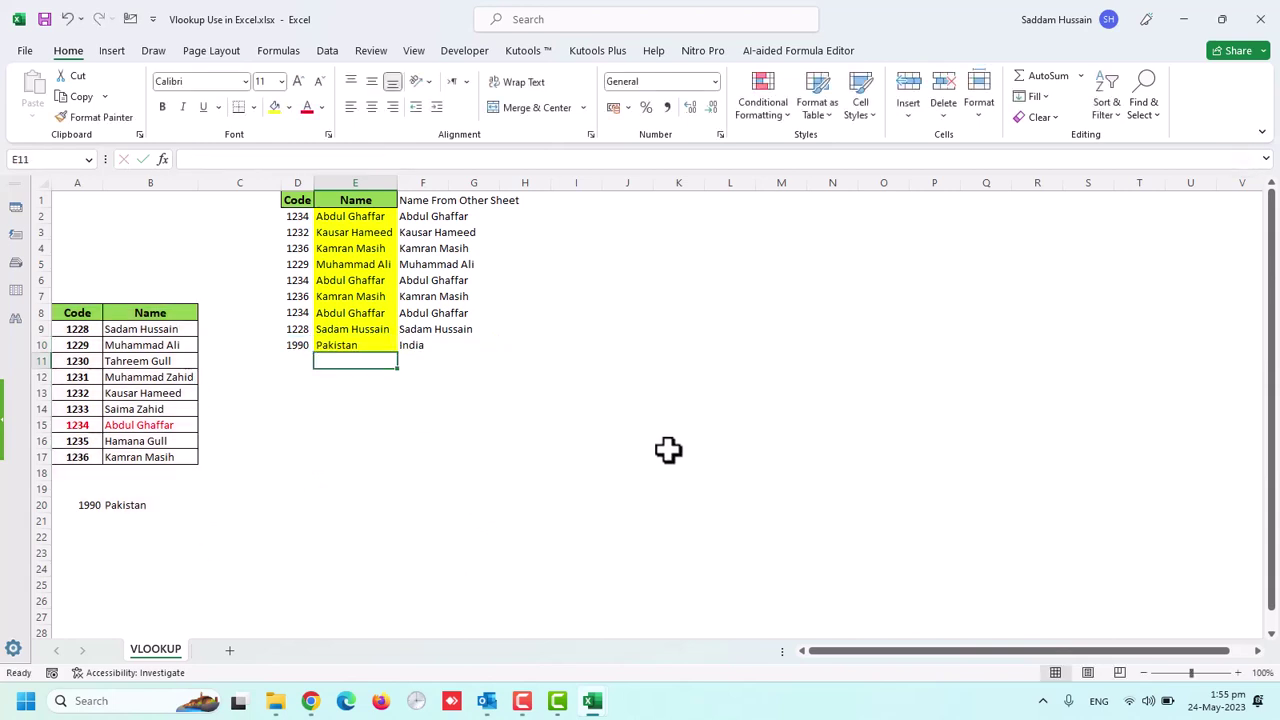
Add code 1940 with name ABS to the code table in row 19
click(92, 489)
text(1940)
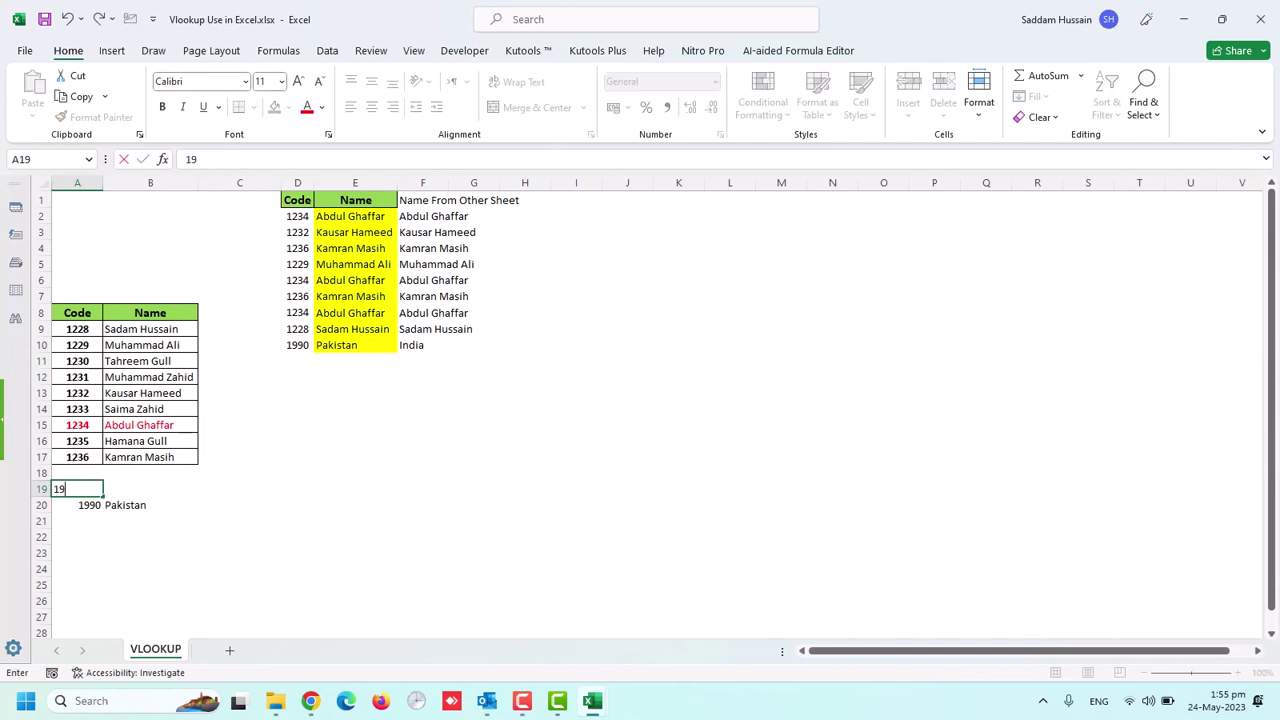
key(Tab)
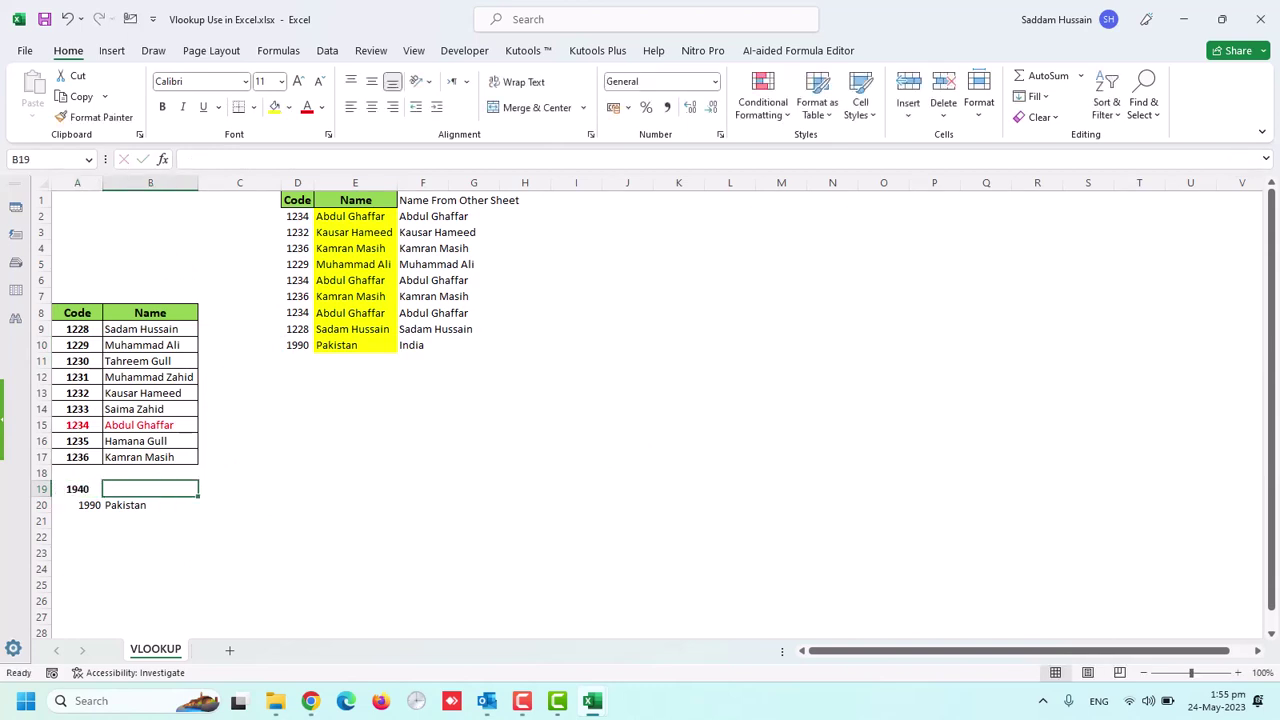
text(ABS)
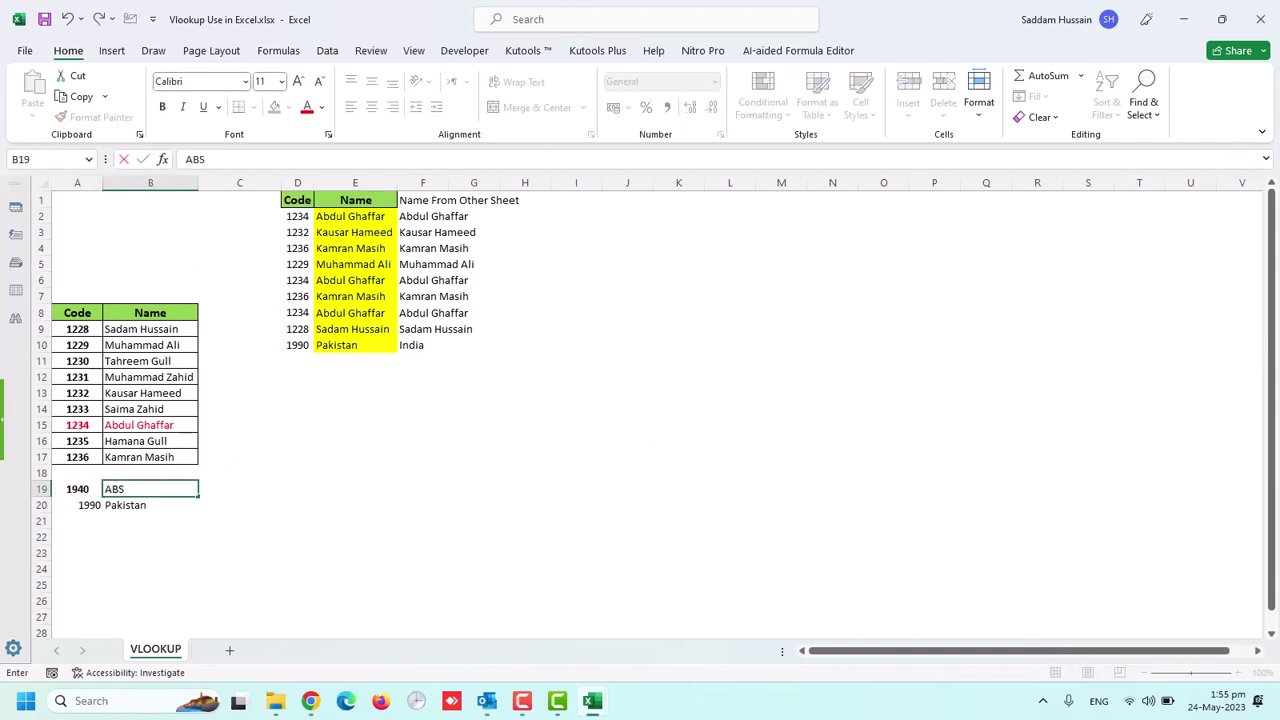
key(Tab)
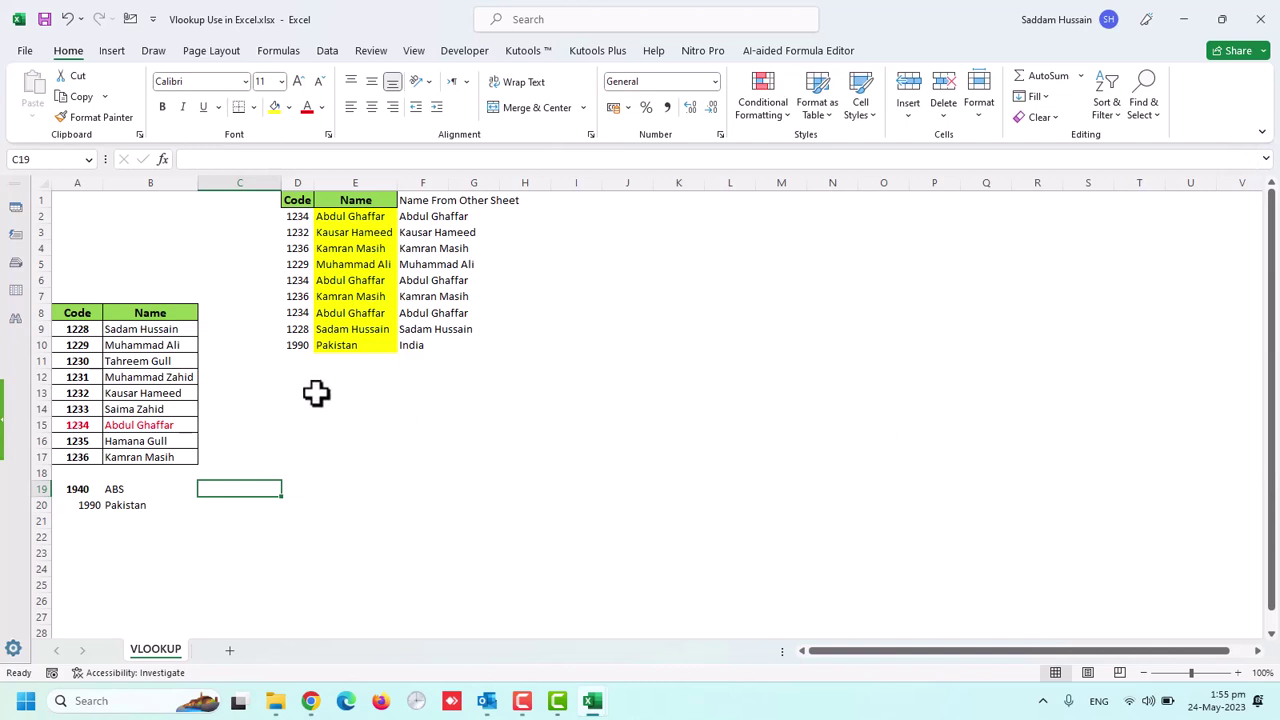
Enter code 1940 in D11 so E11 returns ABS
click(306, 393)
key(Up)
key(Up)
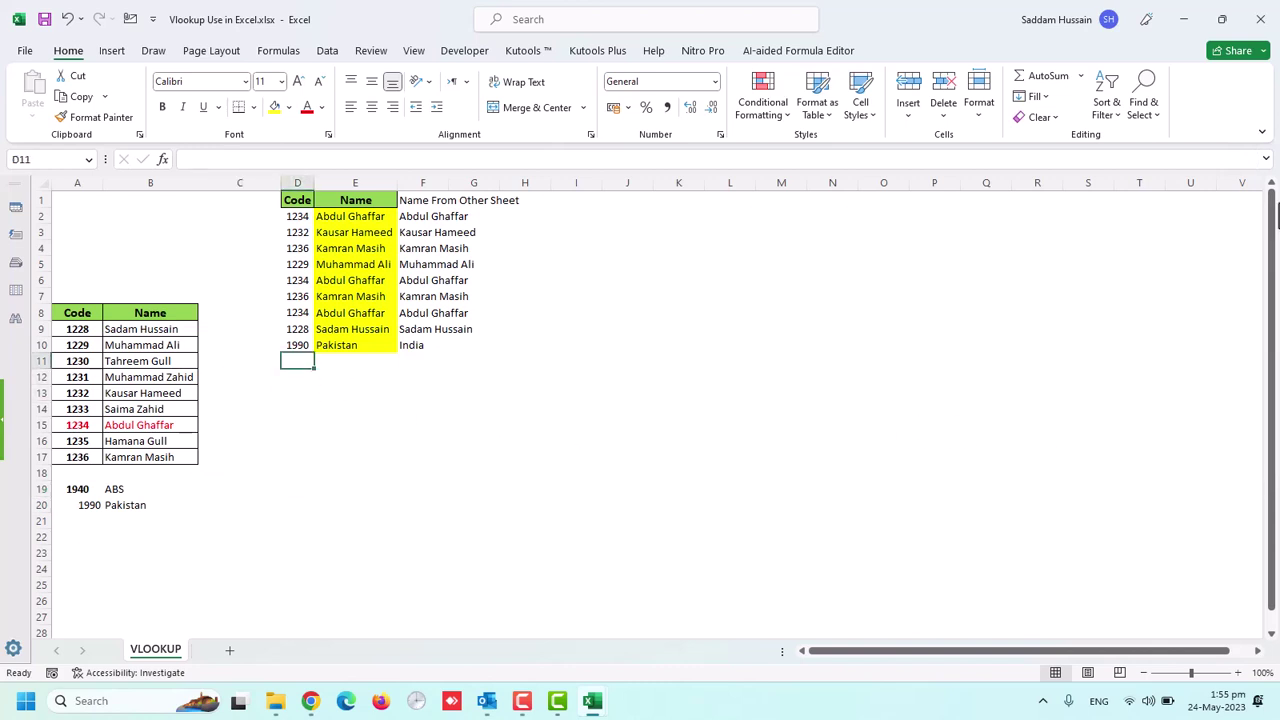
text(1940)
key(Tab)
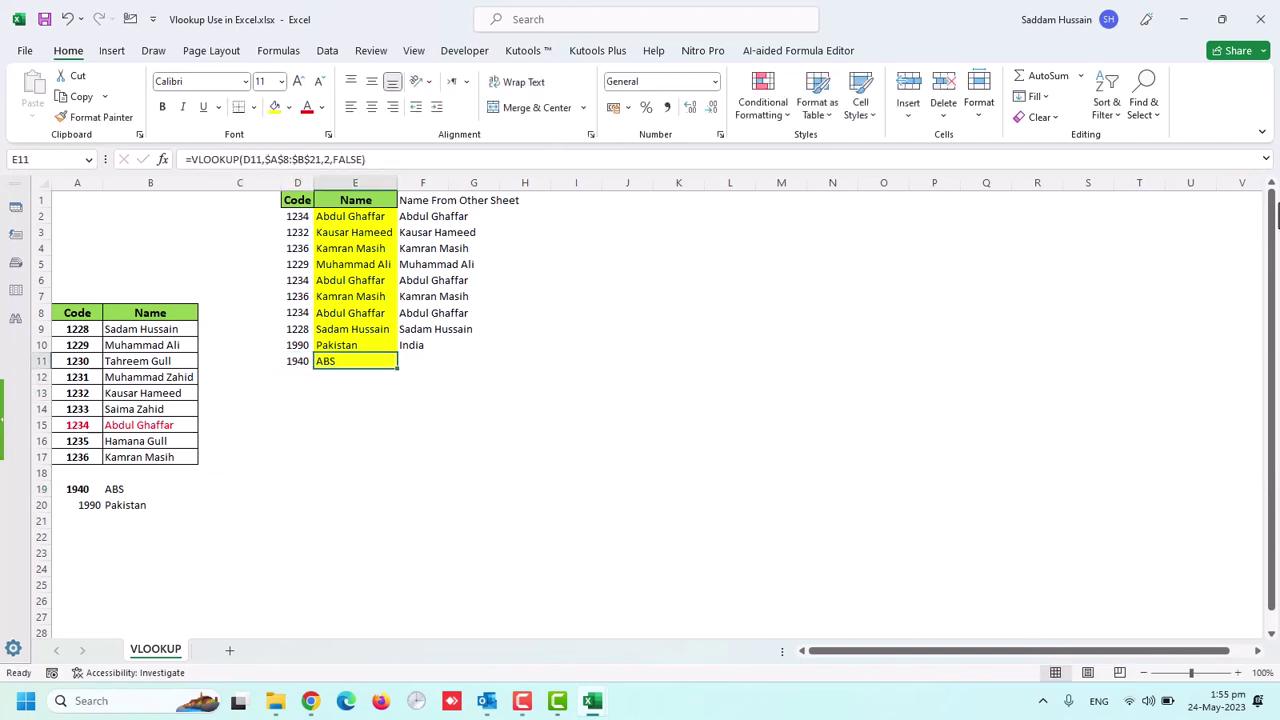
key(Tab)
Fill the other-workbook lookup down into F11, which shows #N/A for code 1940
key(Up)
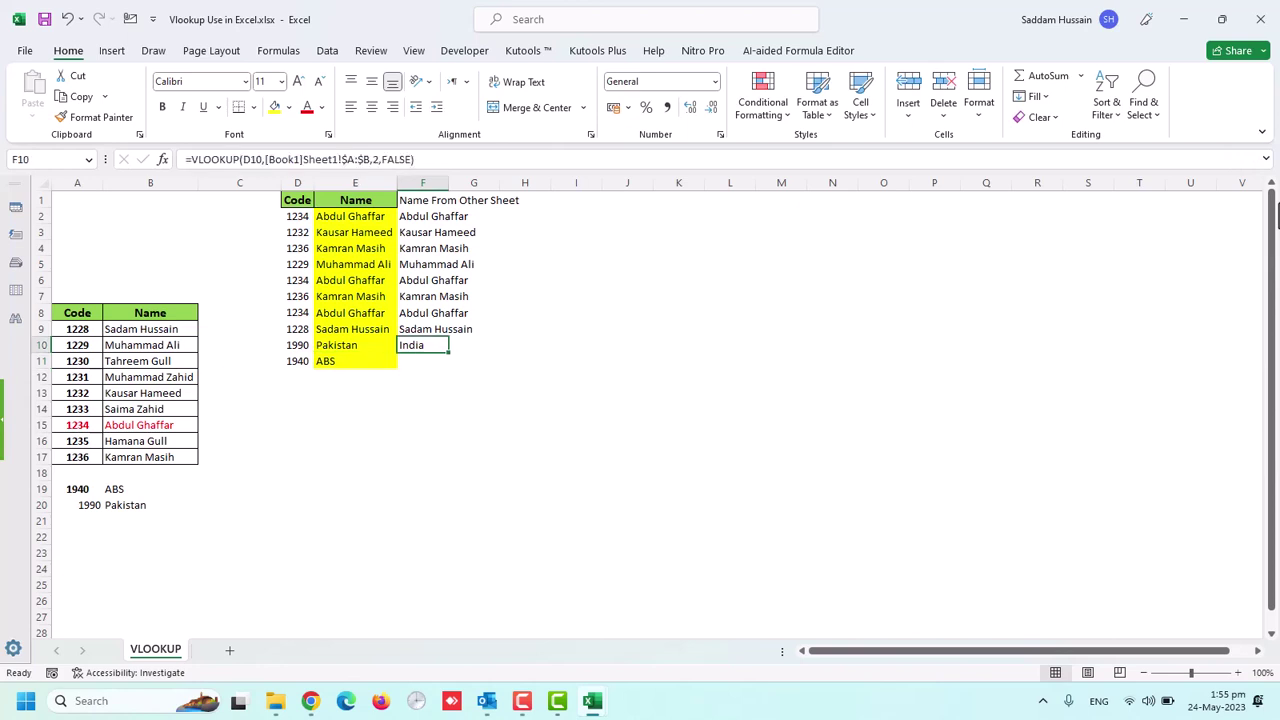
key(Down)
key(ctrl+d)
key(Down)
key(Left)
click(422, 361)
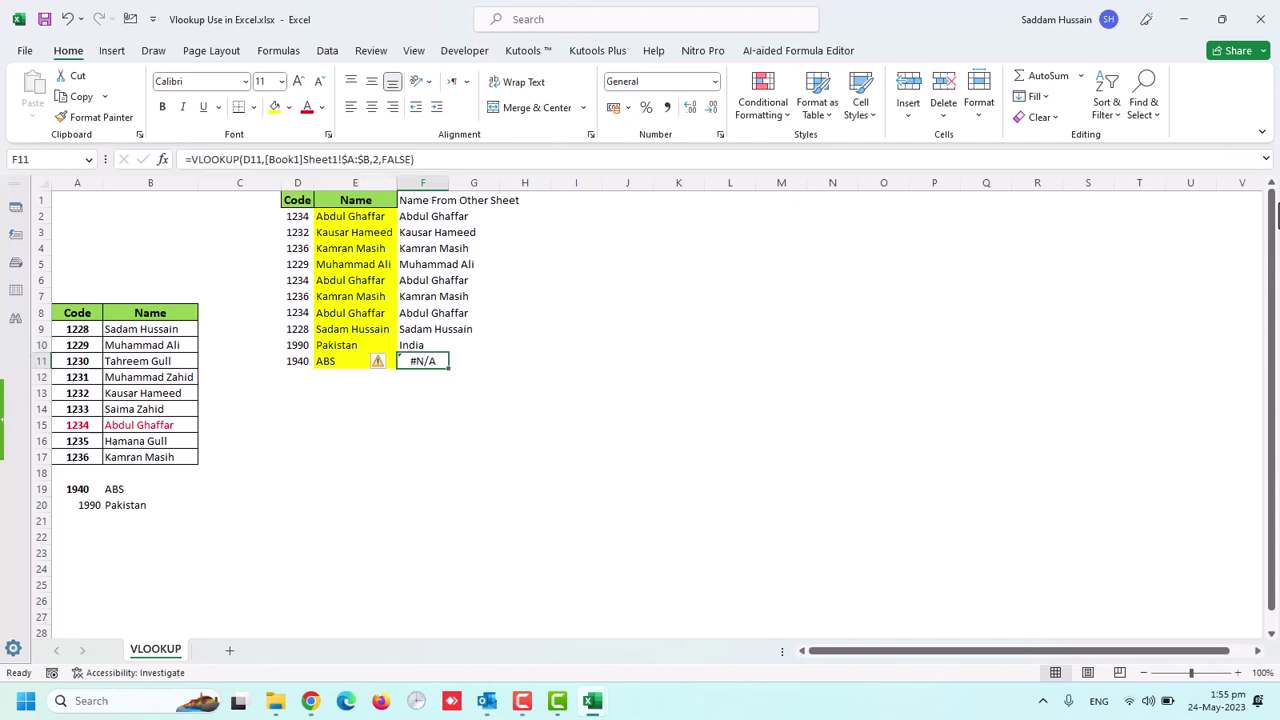
key(F2)
key(Return)
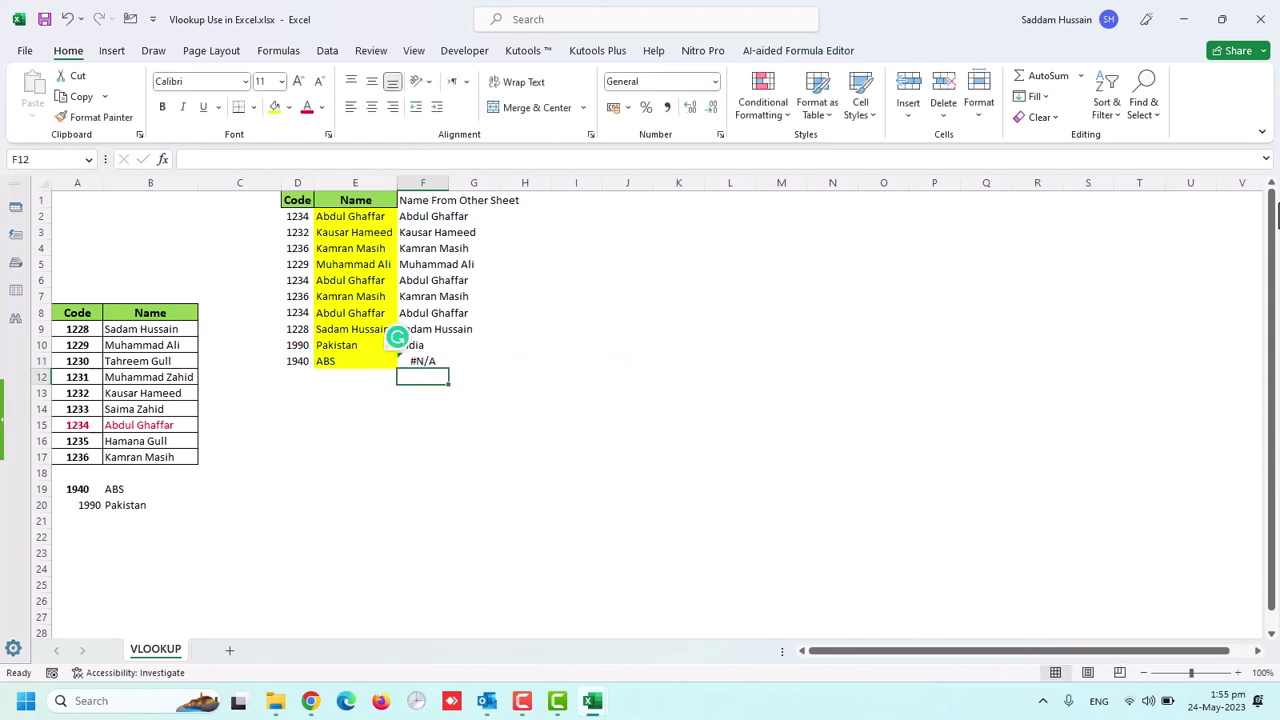
Add code 1940 with name ABC to Book1, then confirm F11 now shows ABC
key(ctrl+Tab)
key(Left)
key(Down)
key(Down)
key(Down)
key(Down)
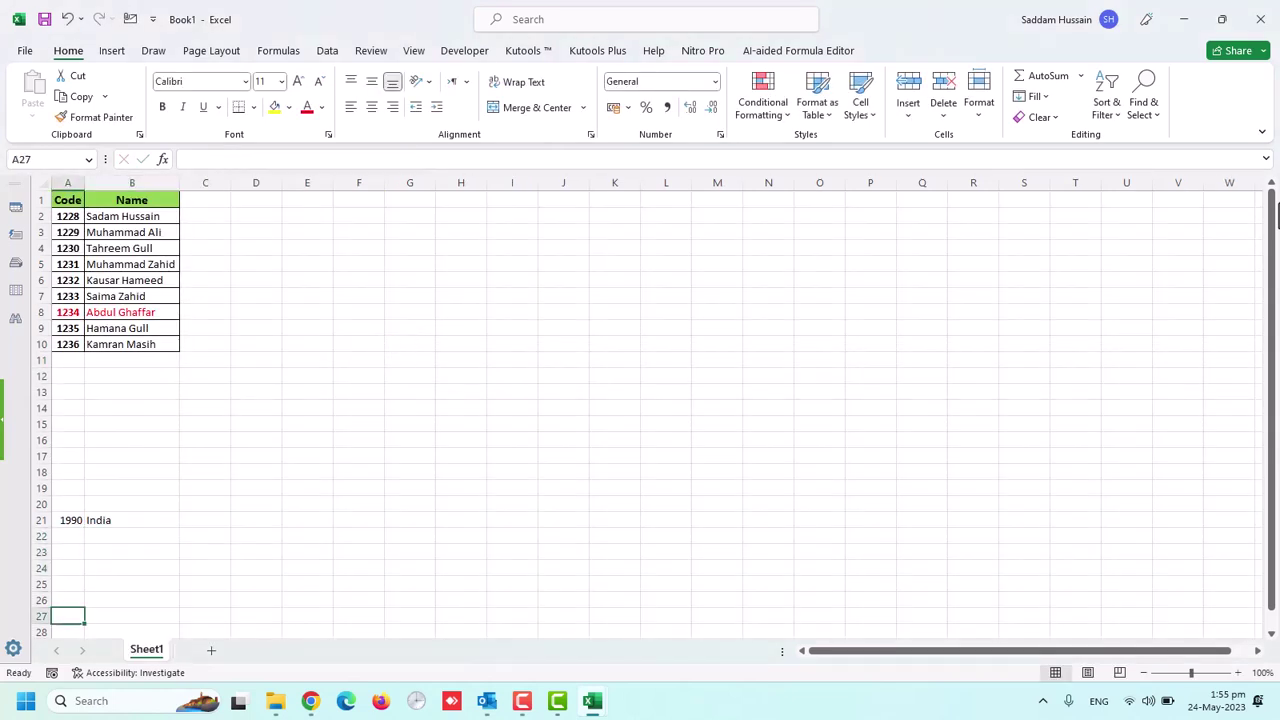
key(Down)
key(Down)
key(Down)
key(Down)
key(Down)
key(Down)
key(Down)
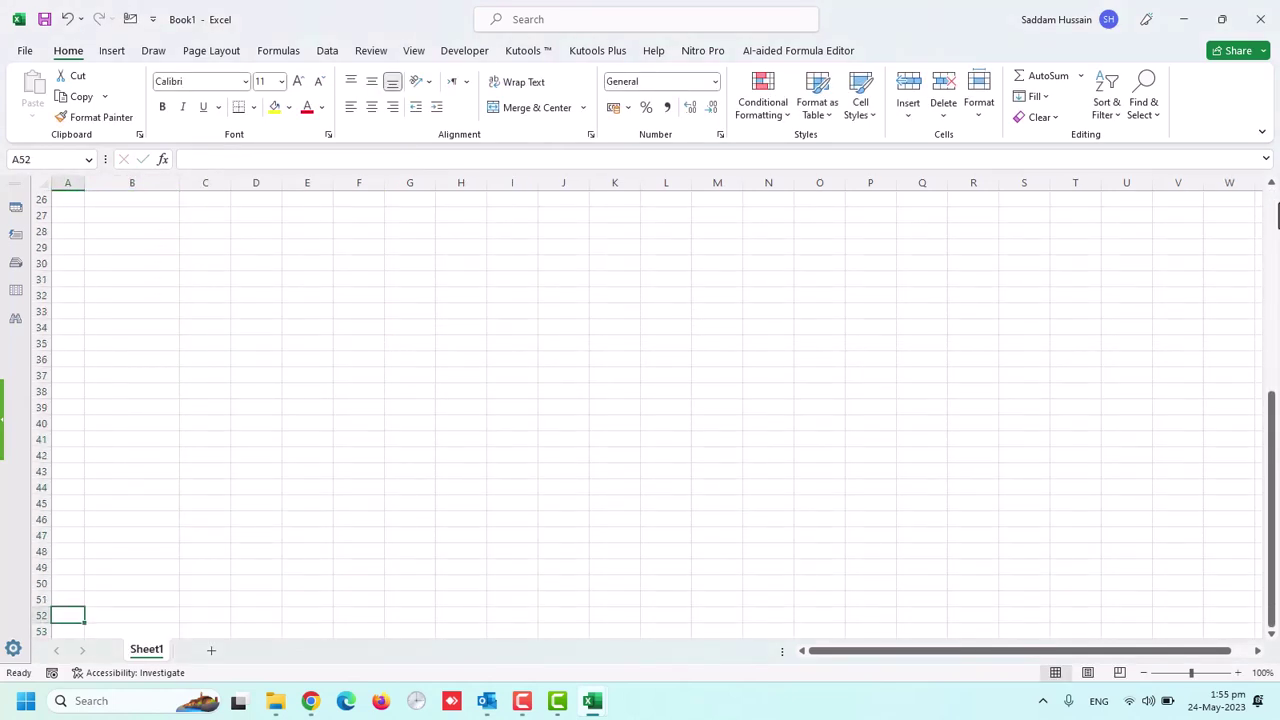
text(1940)
key(Tab)
text(AB)
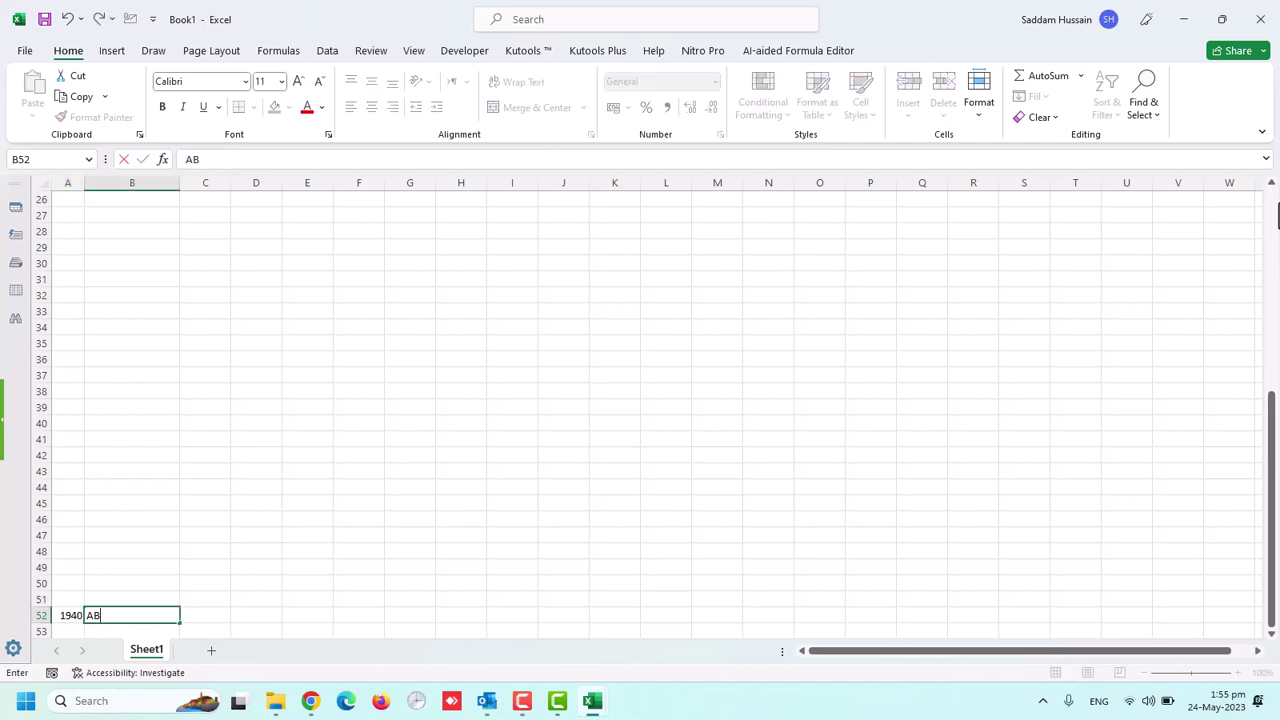
key(Tab)
key(alt+Tab)
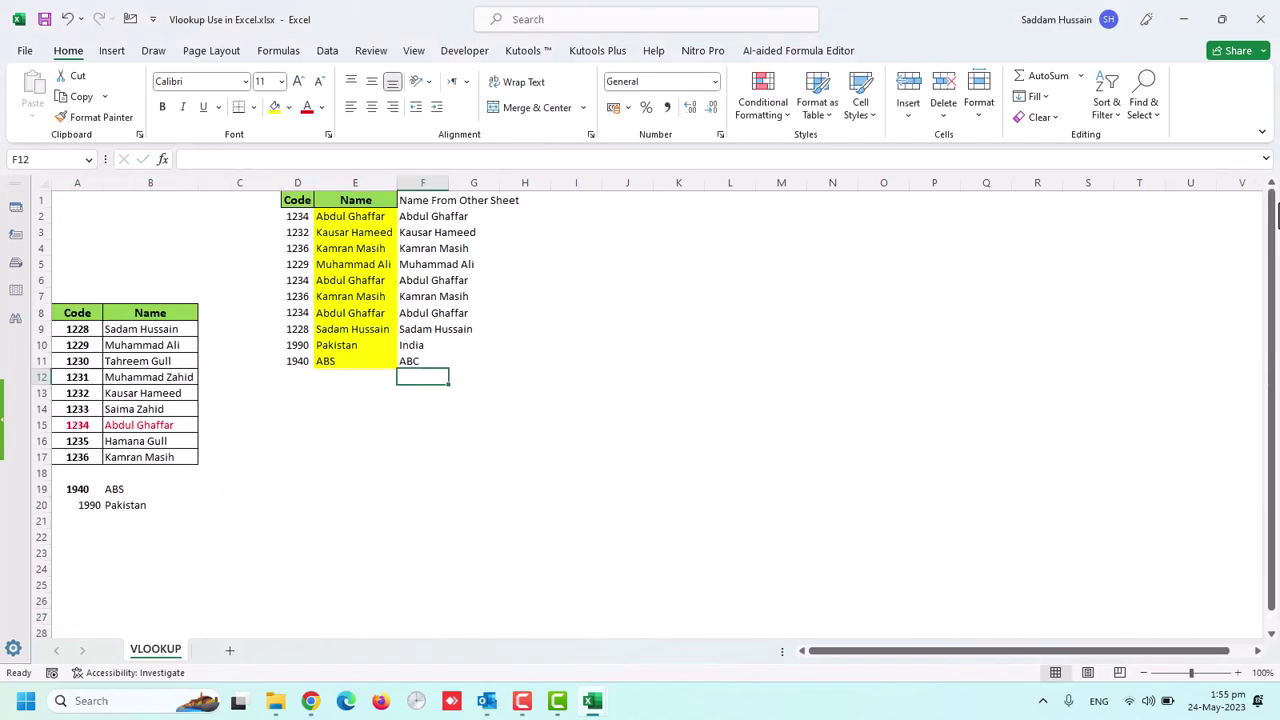
click(440, 362)
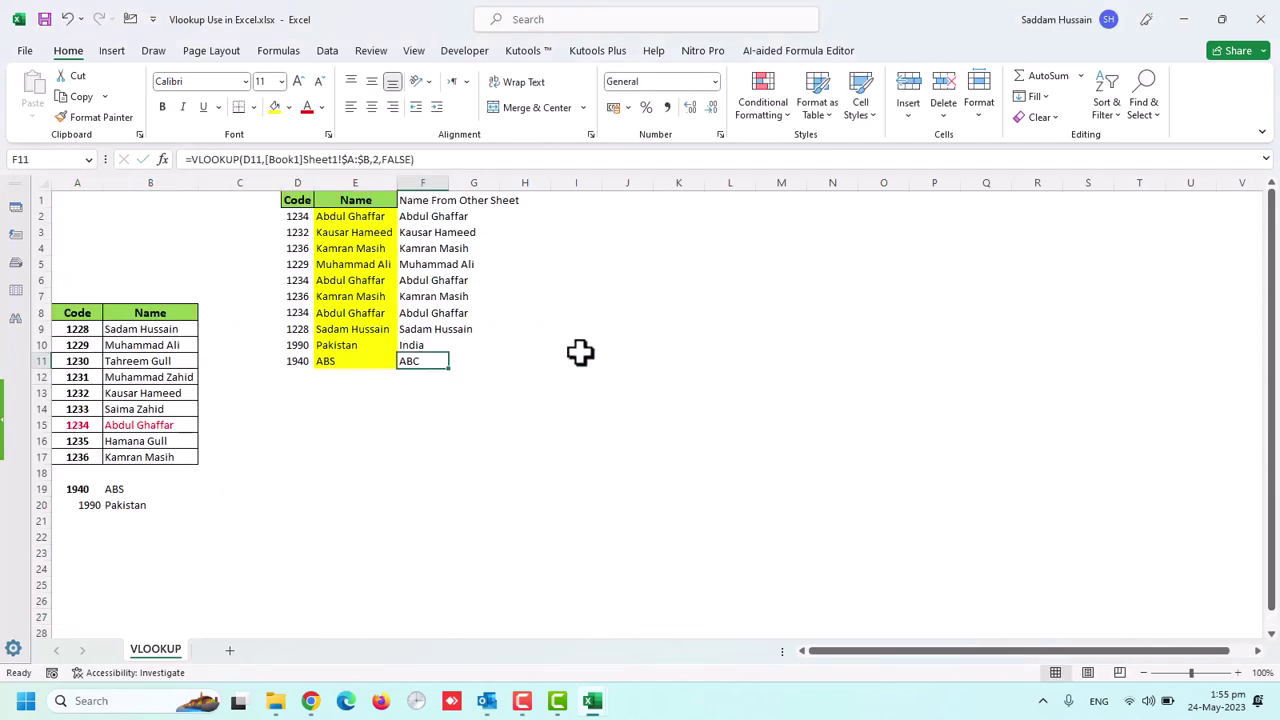